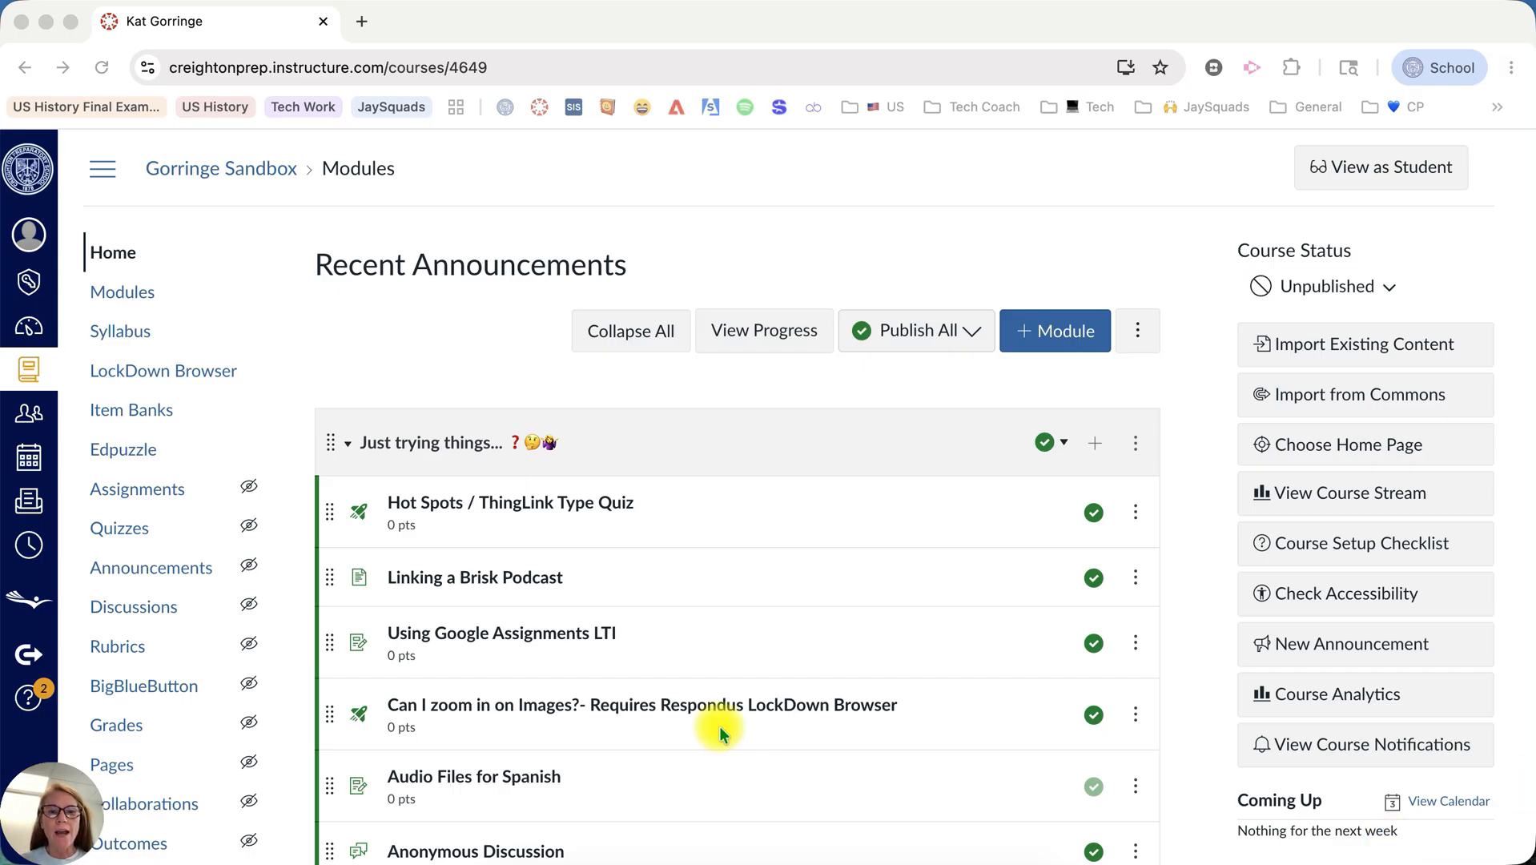
Move the "Can I zoom in on Images?" quiz up to directly below the Hot Spots / ThingLink Type Quiz in its module.
scroll(719, 726, "down", 3)
scroll(719, 726, "up", 1)
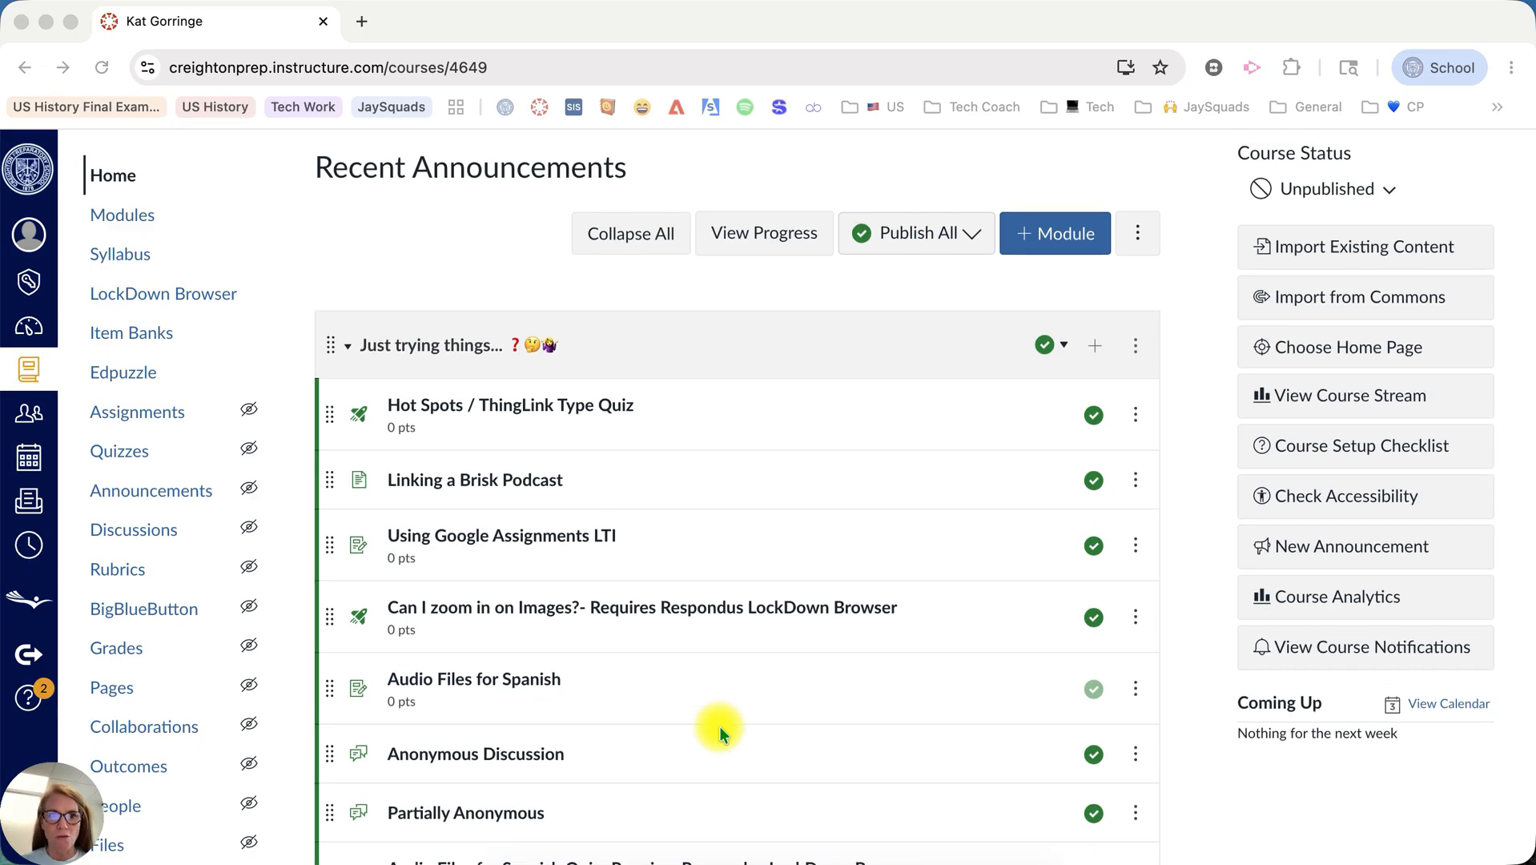
scroll(719, 726, "up", 3)
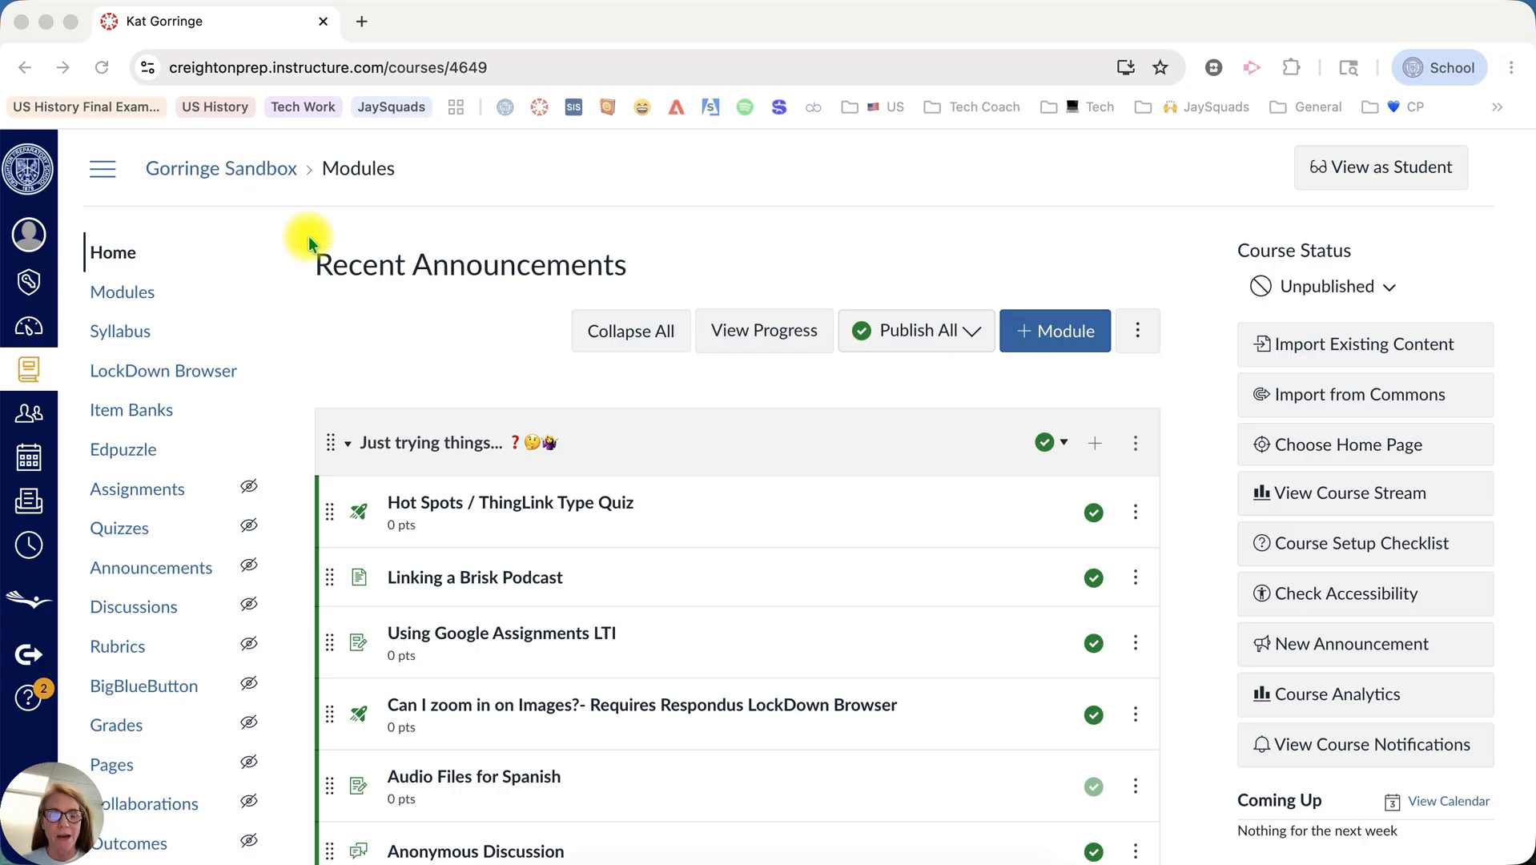
scroll(439, 398, "down", 5)
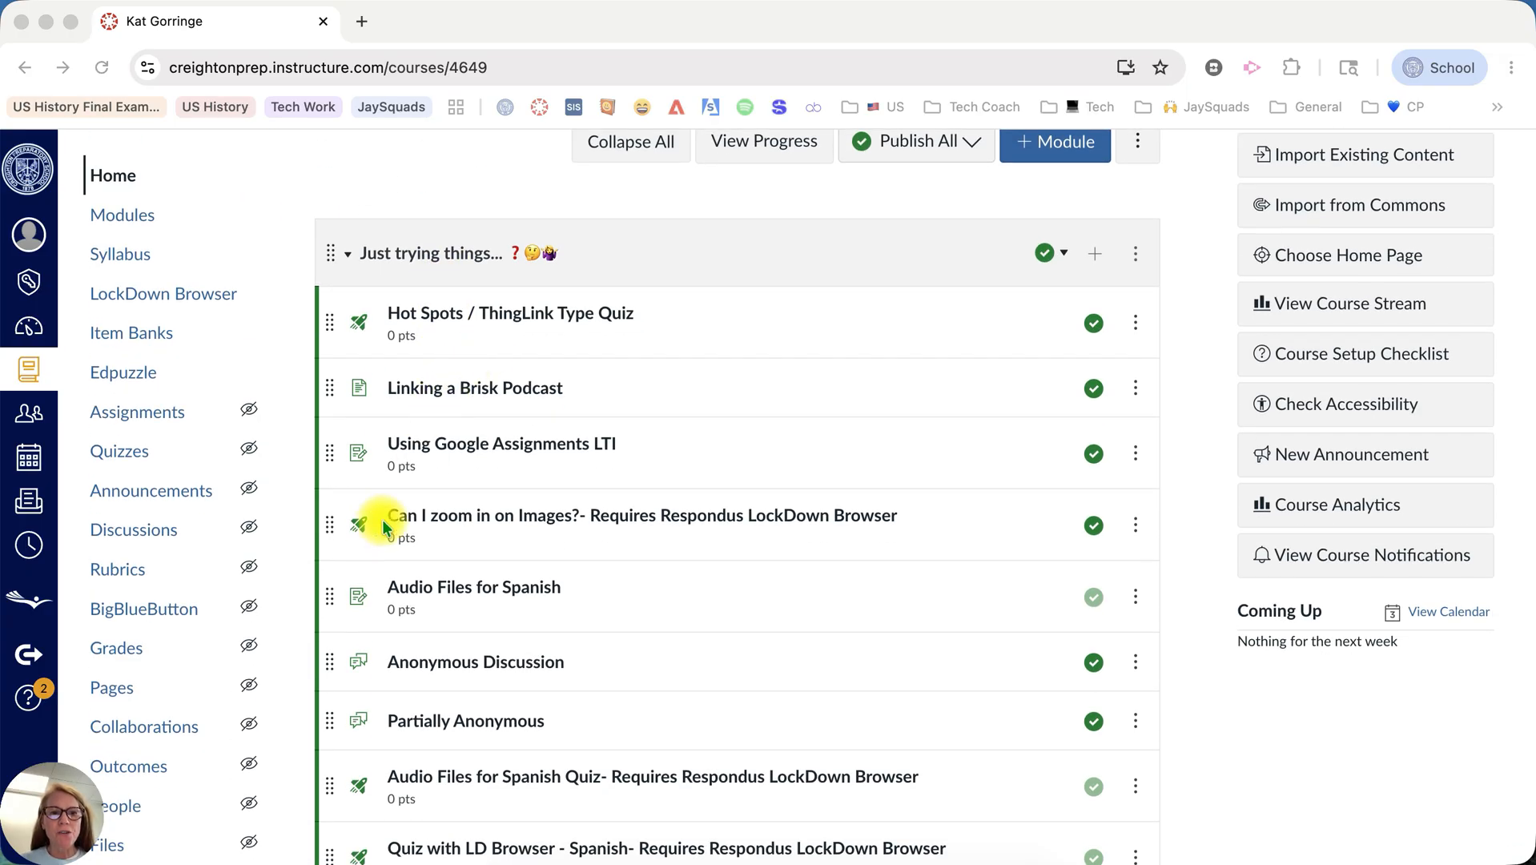
left_click_drag(330, 526, 328, 387)
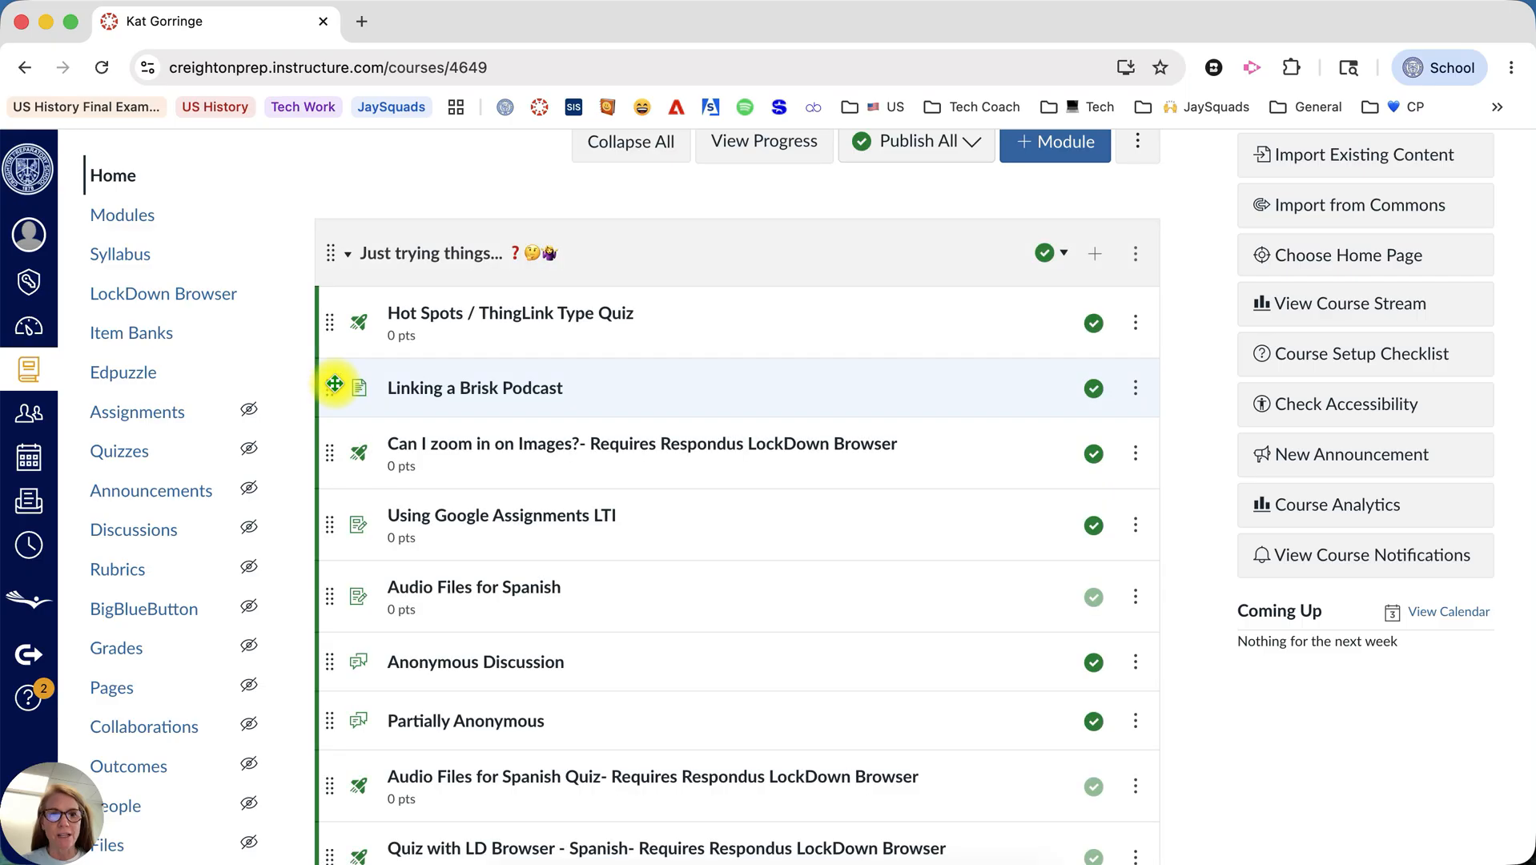
left_click_drag(336, 446, 336, 369)
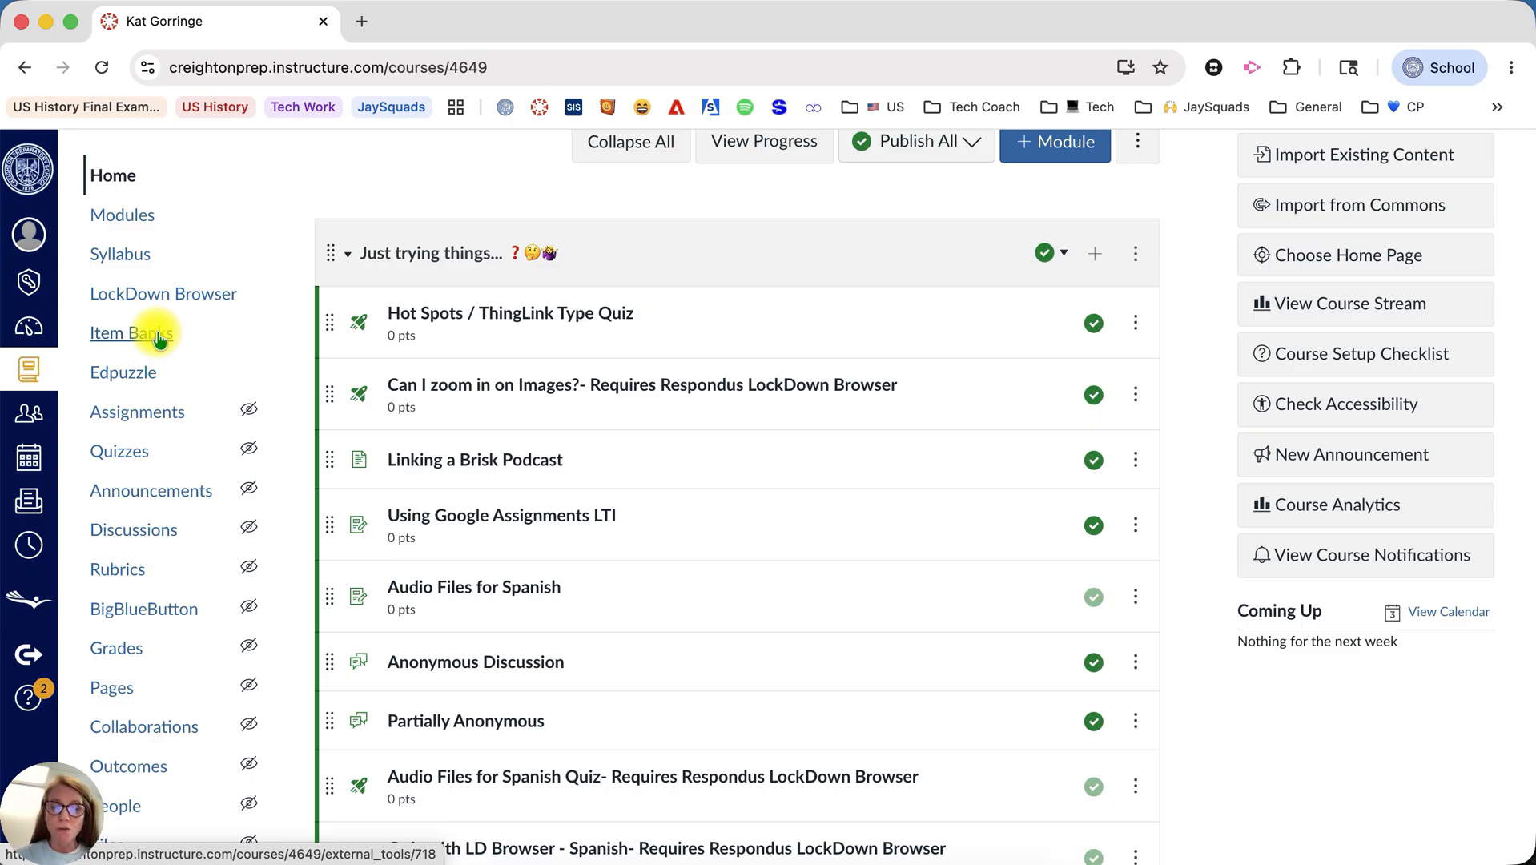
Examine the shown and hidden course navigation items in the course settings and return to the course home page.
scroll(170, 606, "down", 1)
scroll(171, 607, "down", 5)
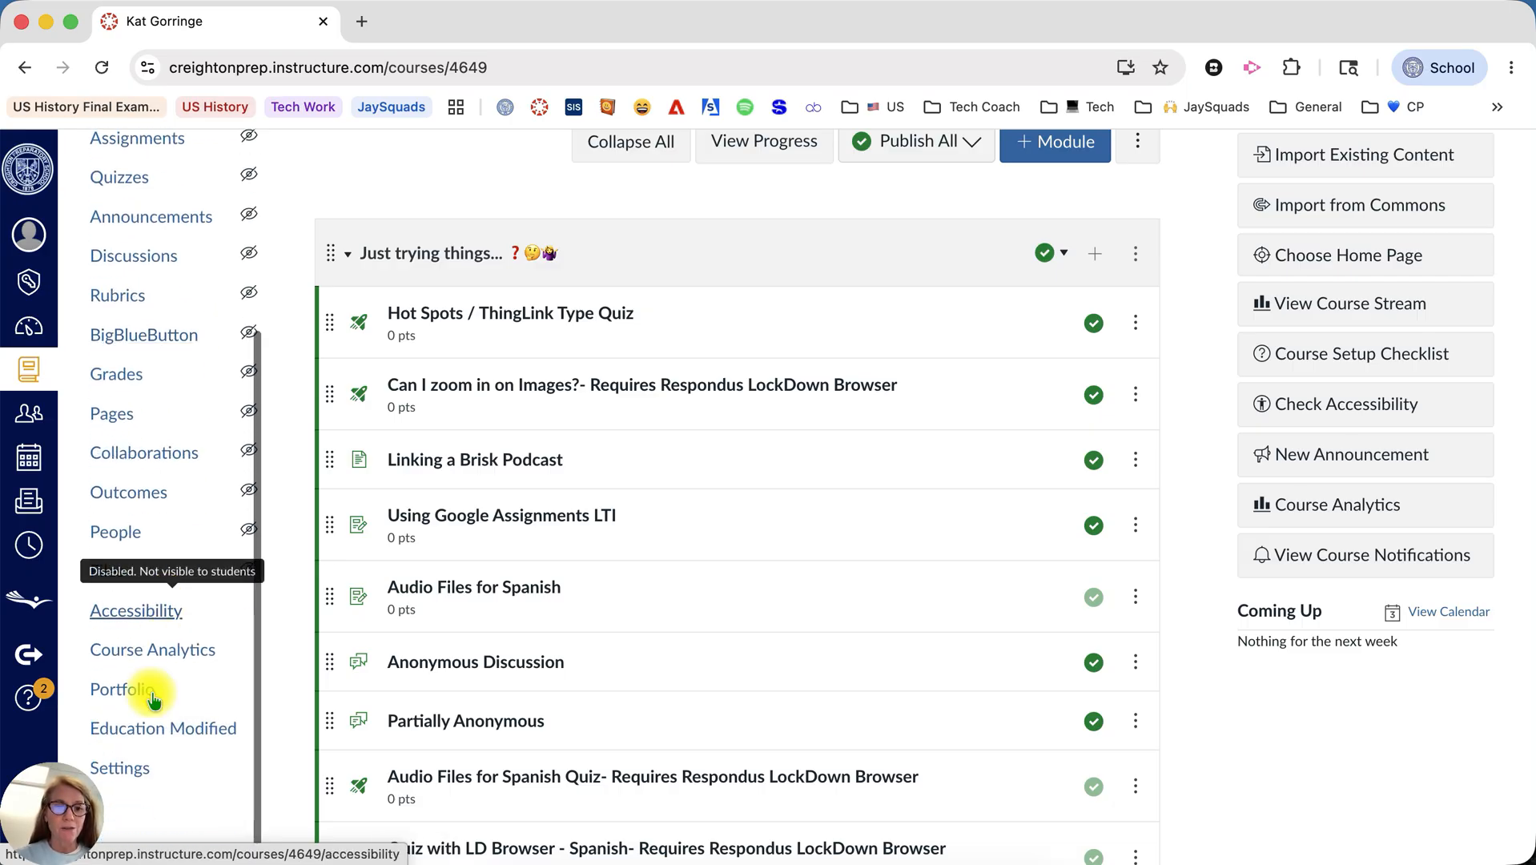
left_click(120, 768)
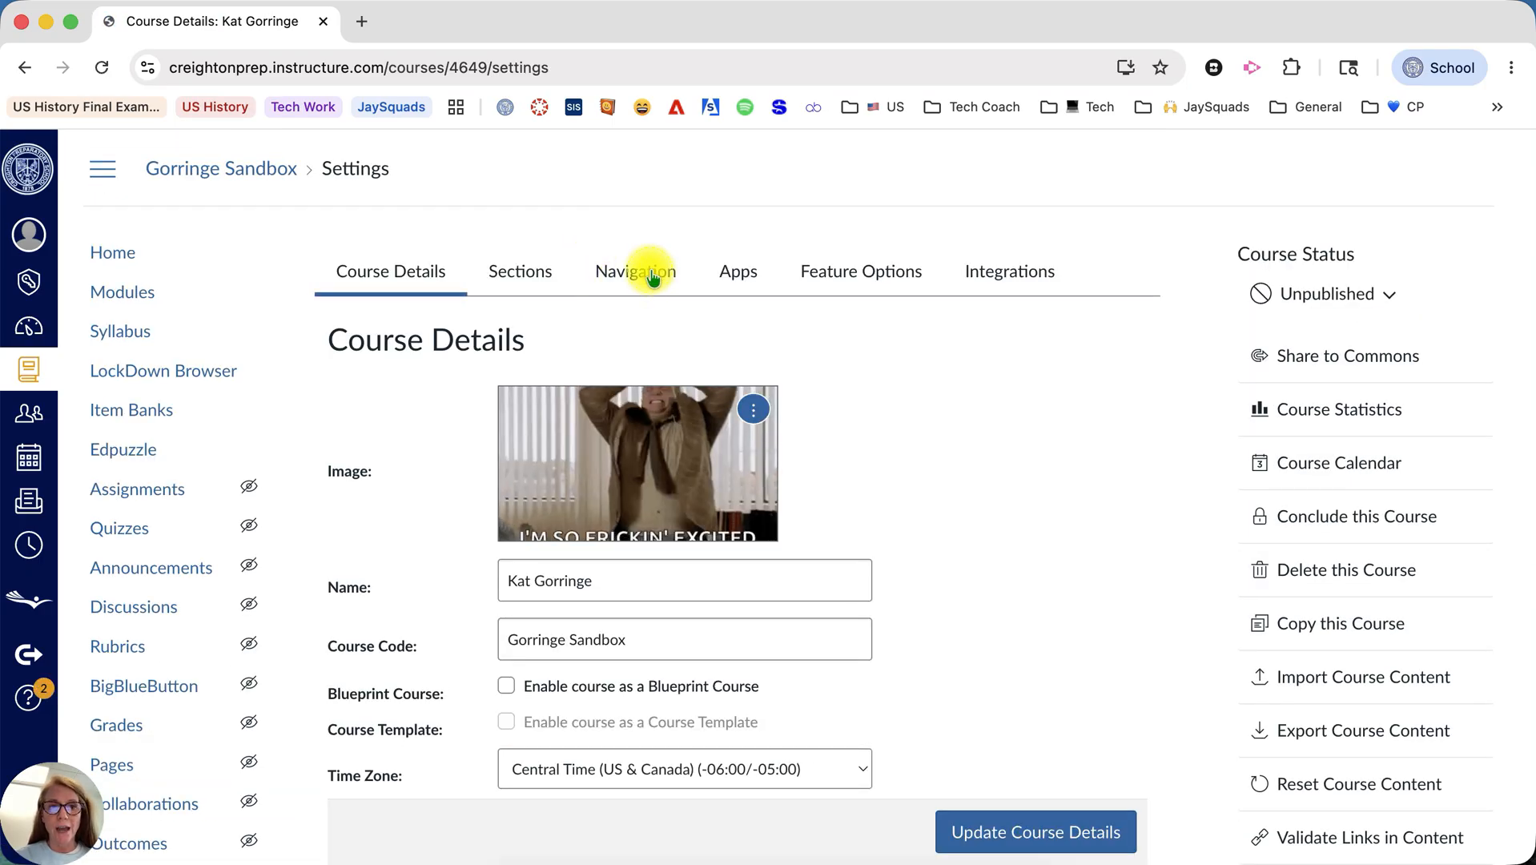
left_click(645, 271)
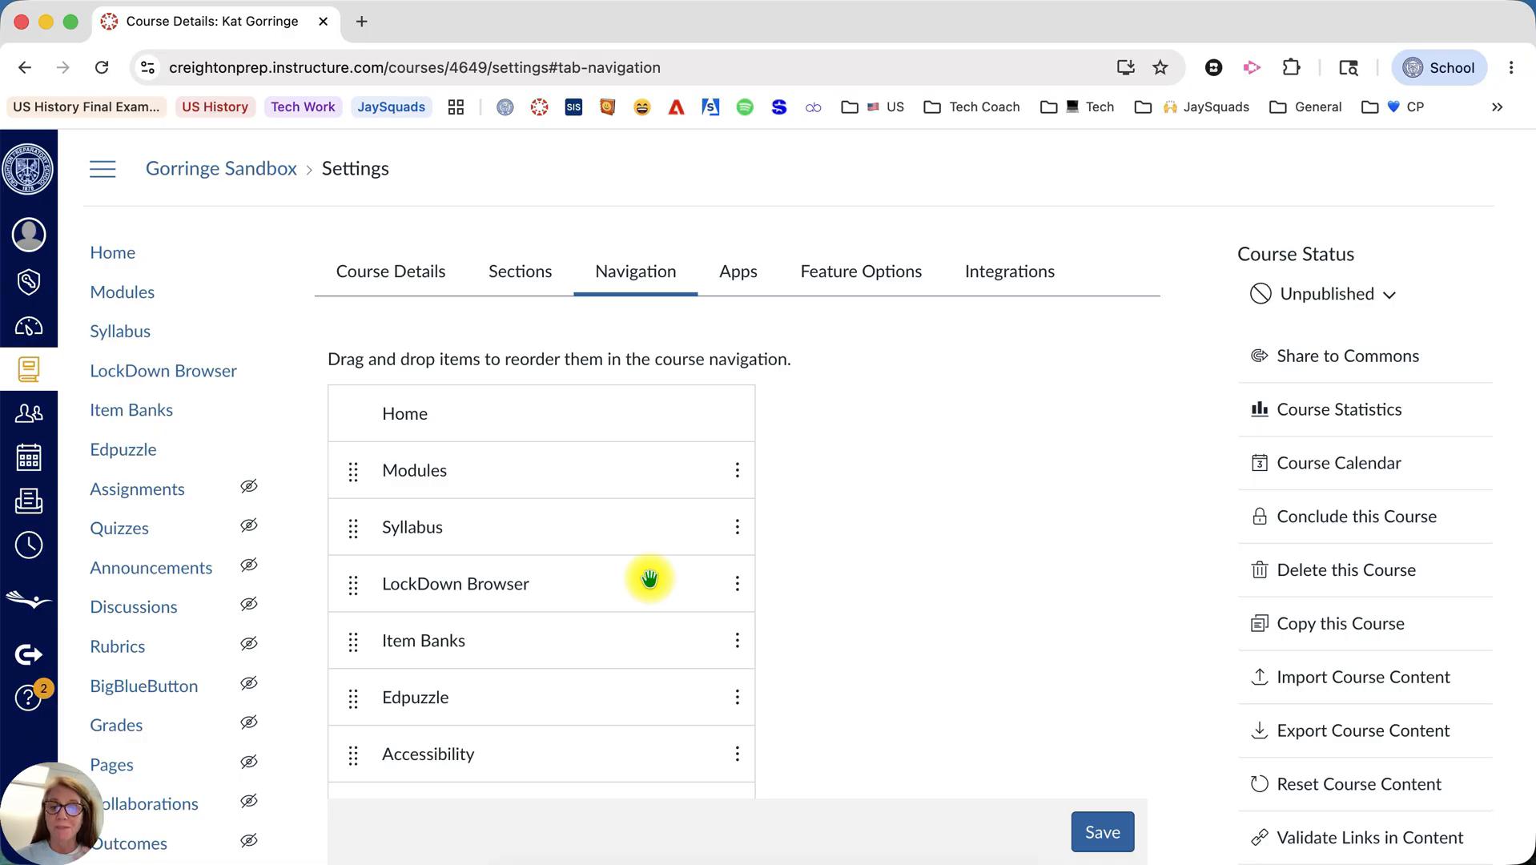
scroll(649, 578, "down", 5)
scroll(649, 578, "down", 7)
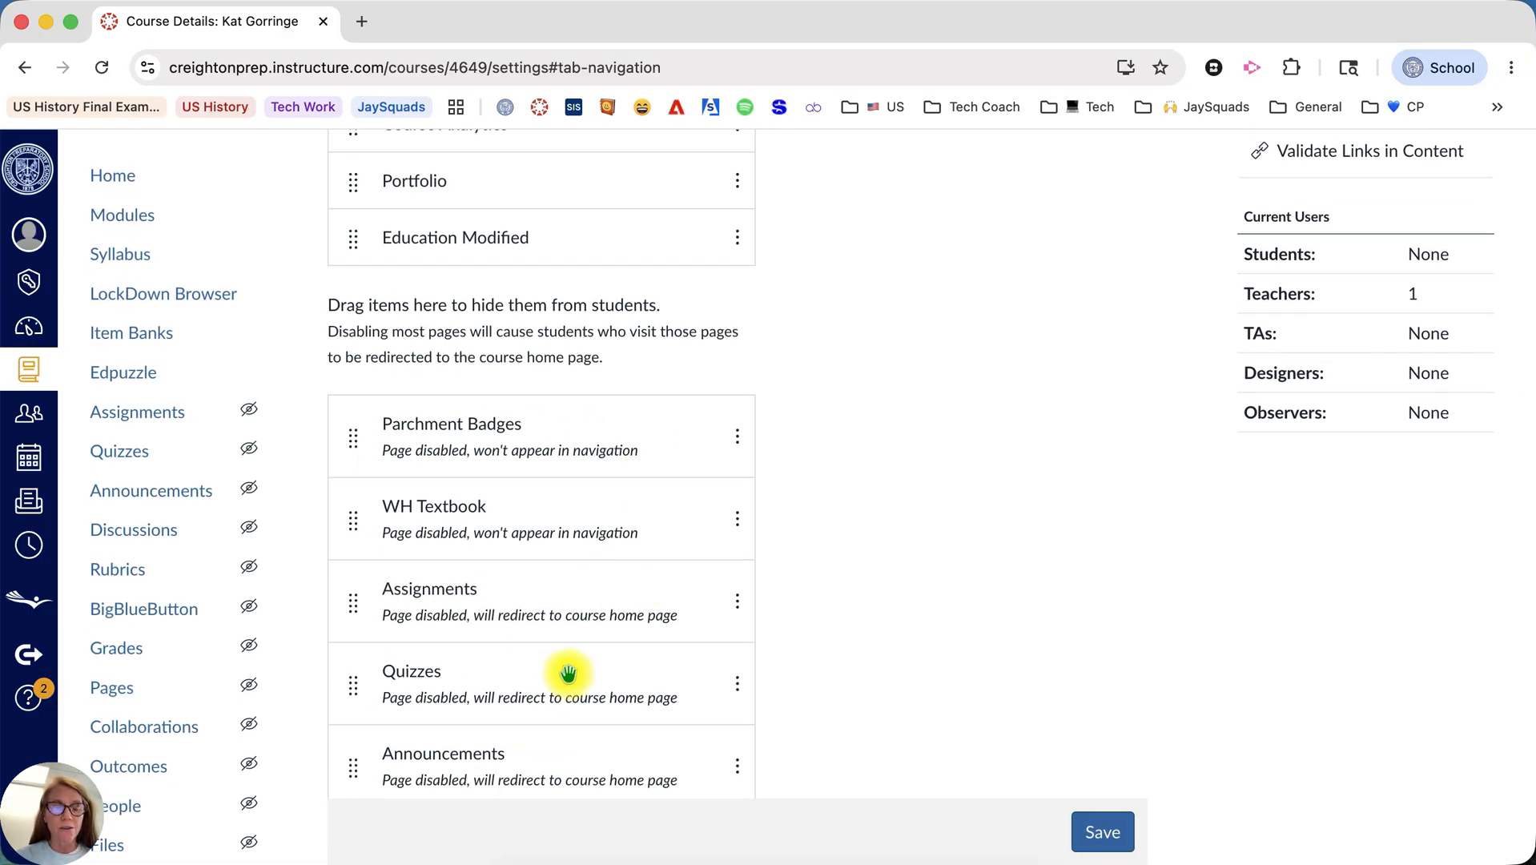
scroll(566, 674, "up", 10)
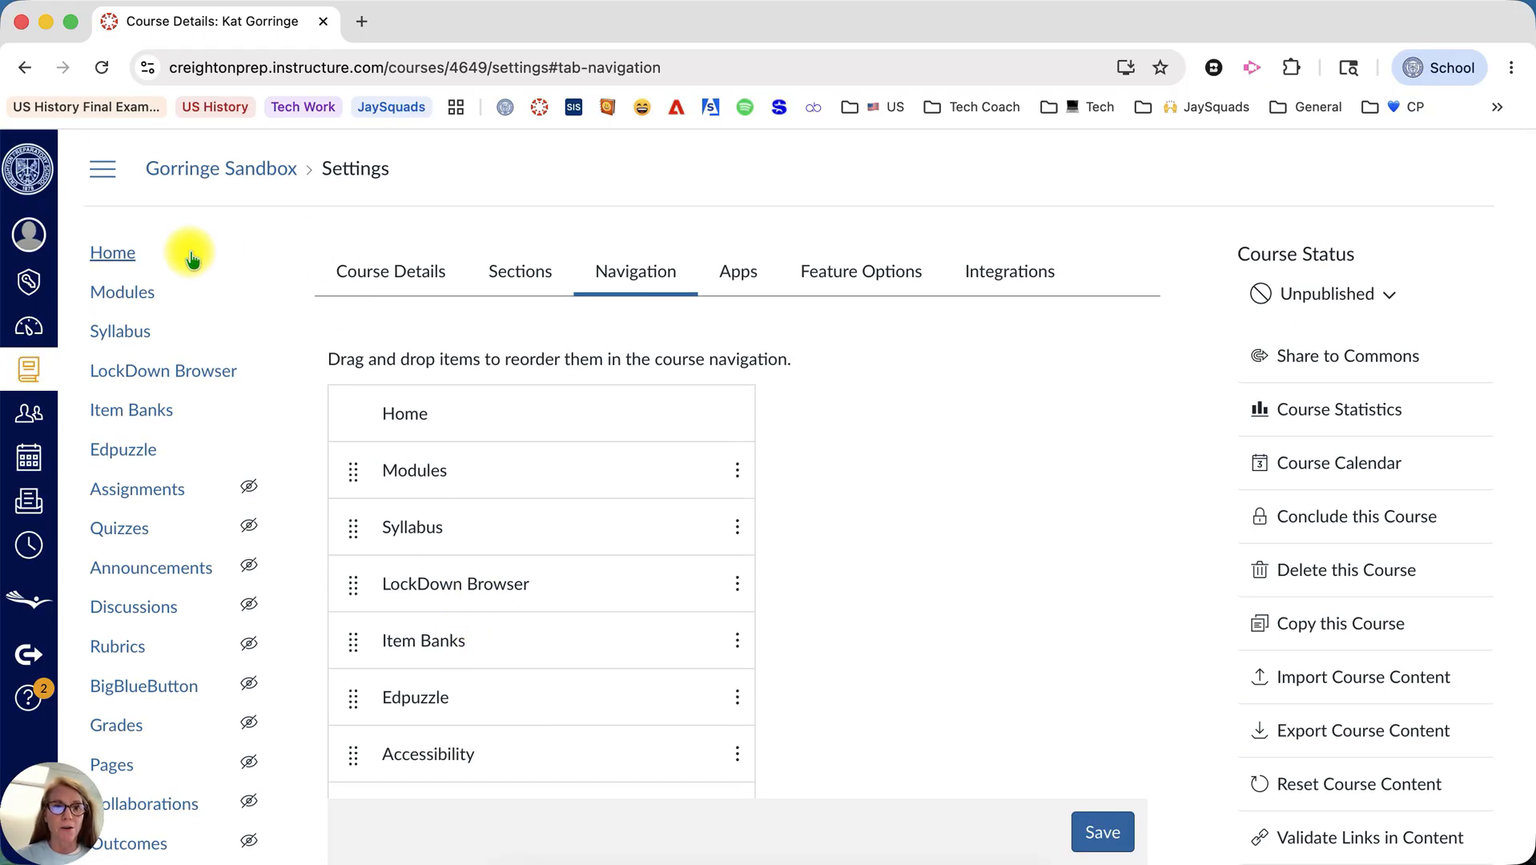
left_click(102, 252)
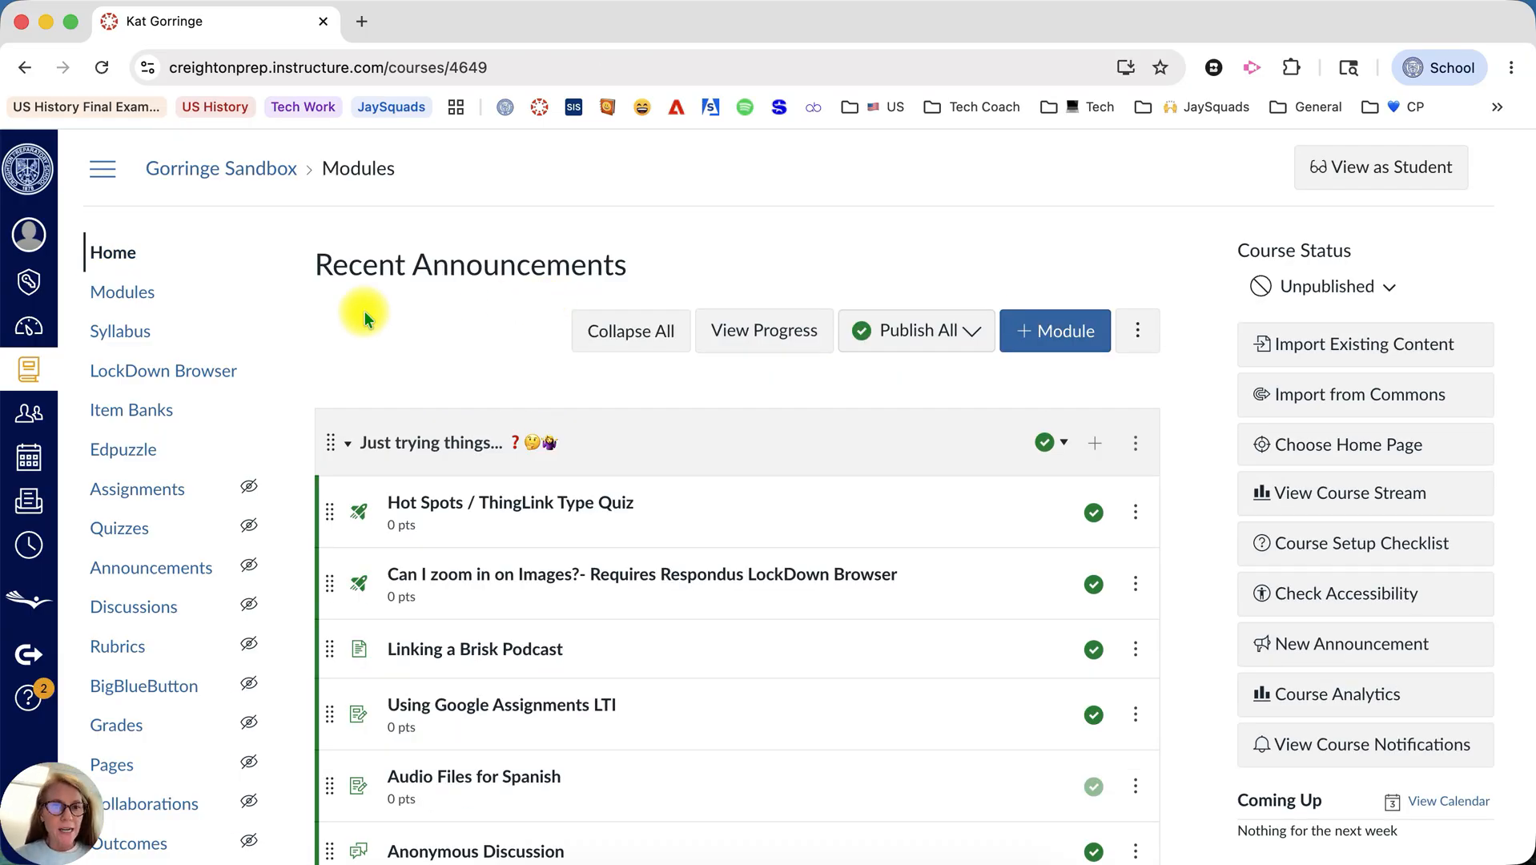
In the LockDown Browser dashboard, set the Hot Spots / ThingLink Type Quiz to require Respondus LockDown Browser for the exam.
left_click(174, 378)
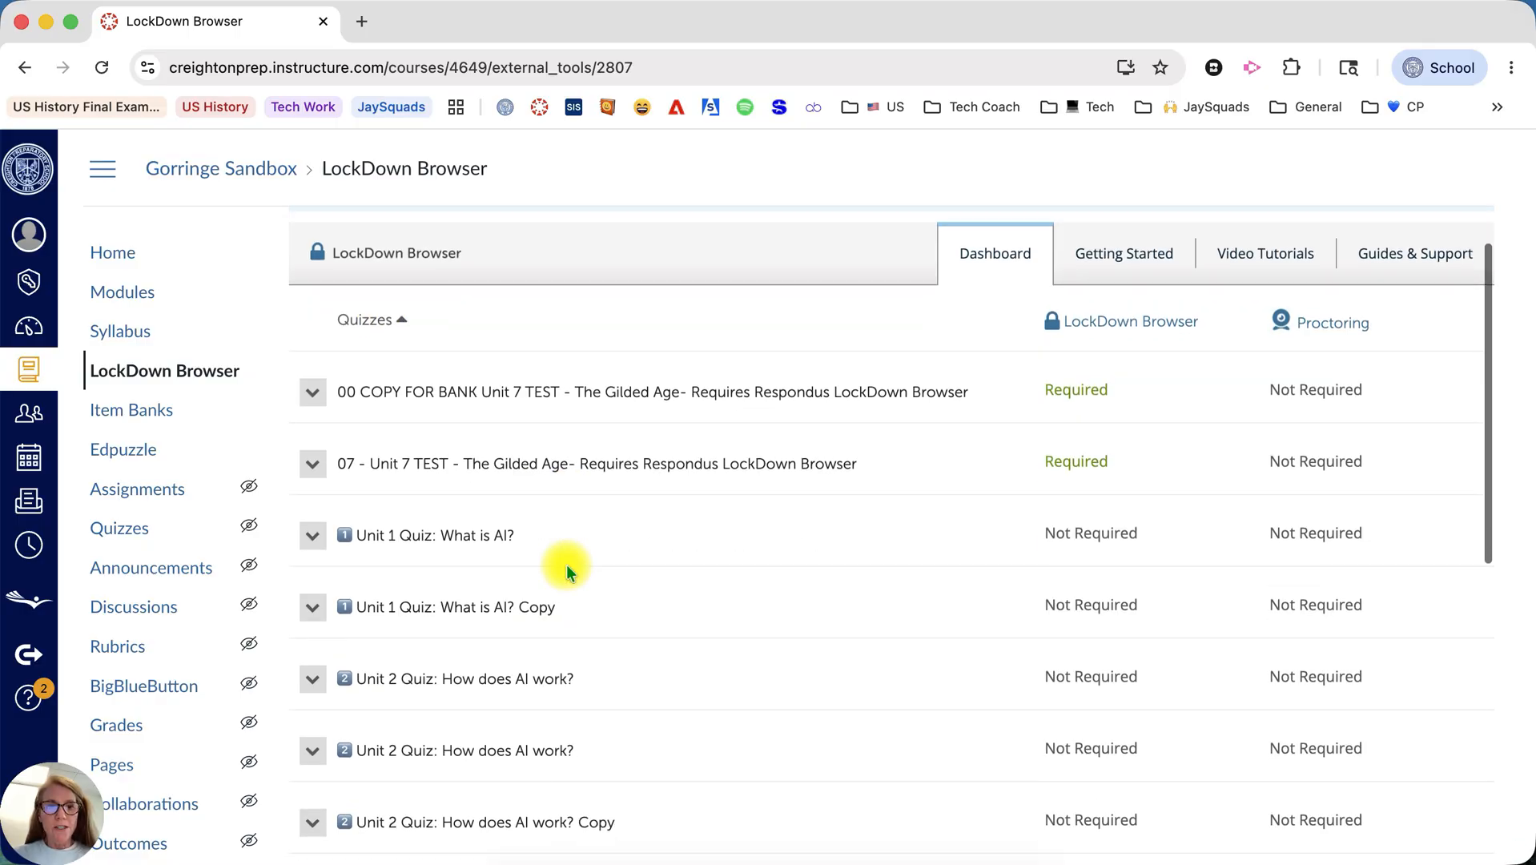
scroll(566, 568, "down", 10)
scroll(566, 570, "up", 10)
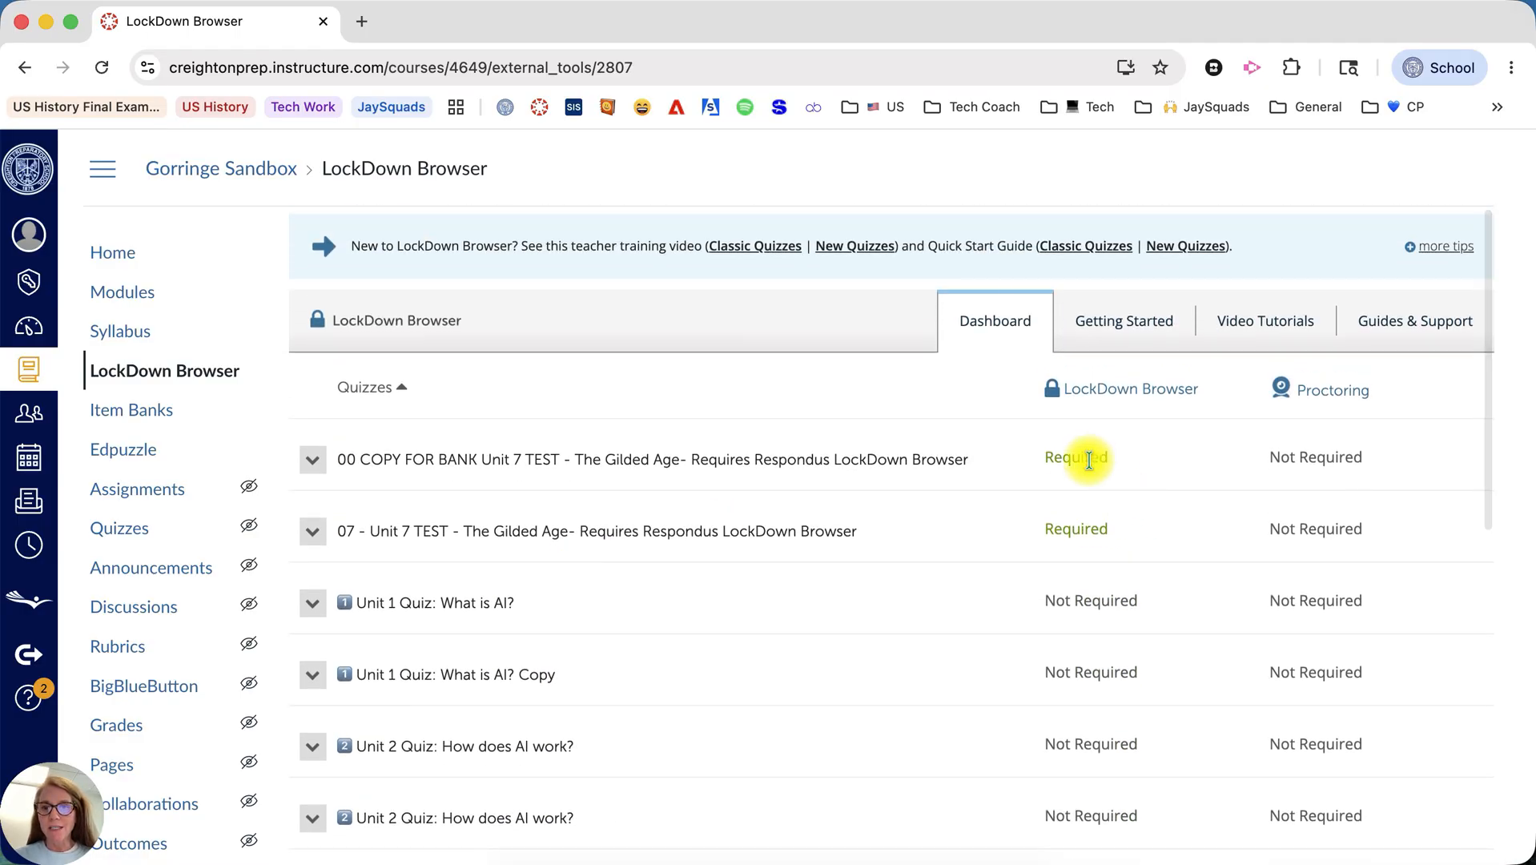
scroll(1089, 537, "down", 3)
scroll(1089, 720, "down", 5)
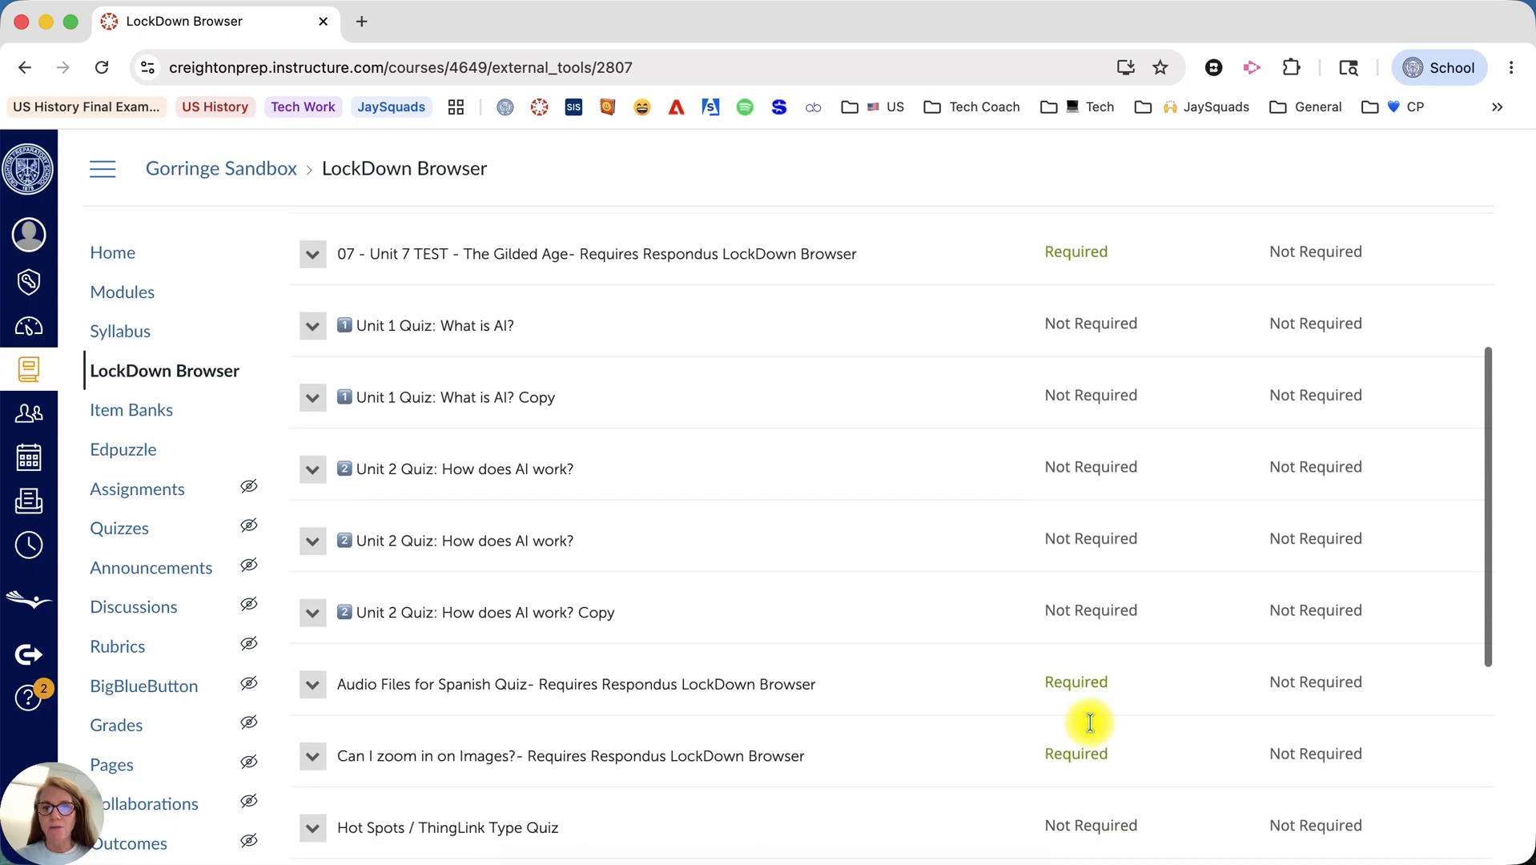
scroll(1089, 723, "down", 3)
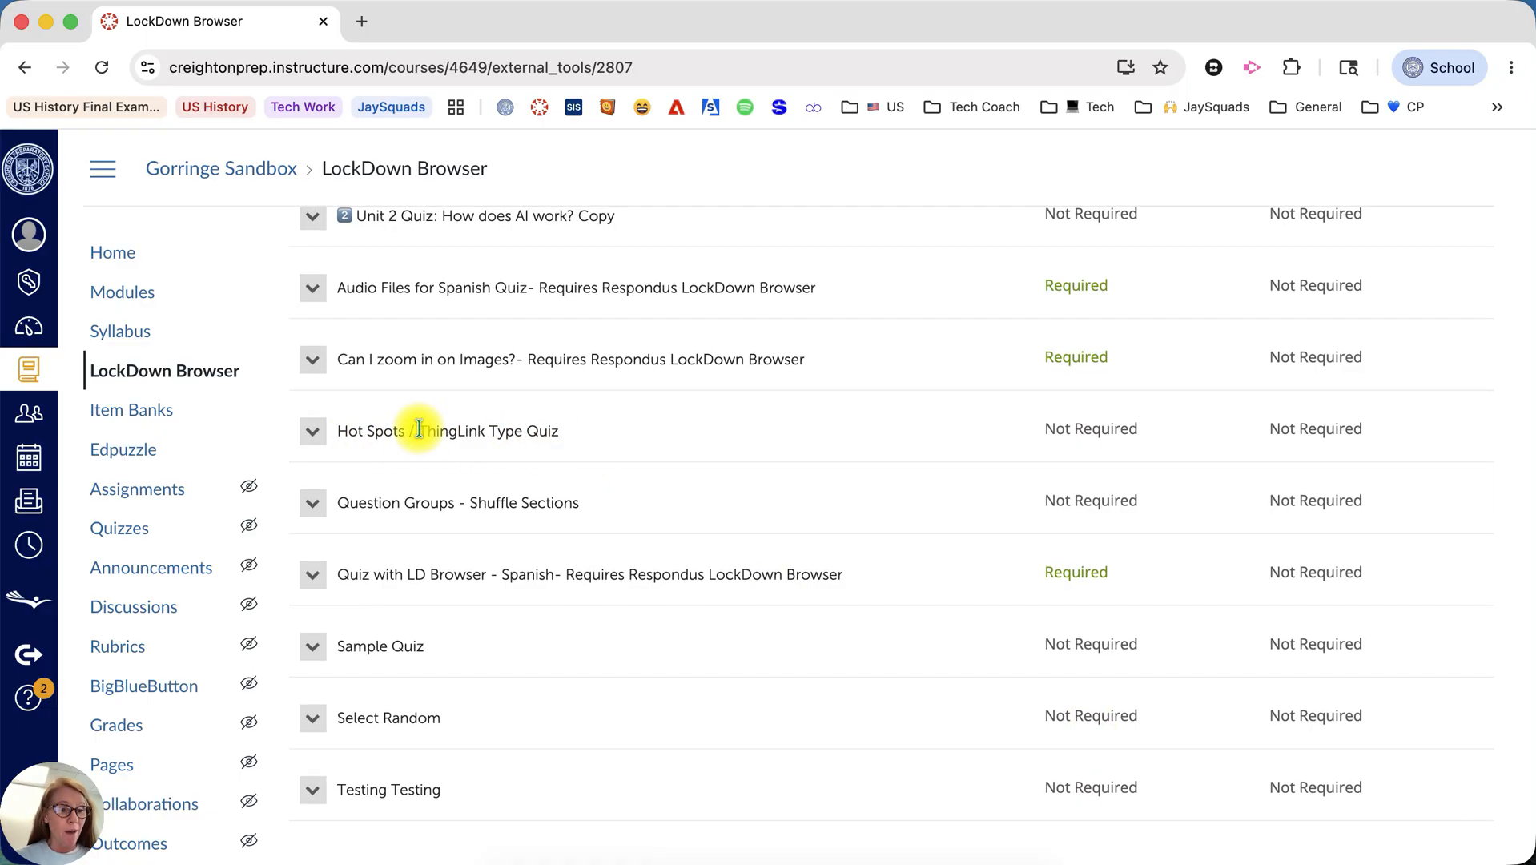
left_click(313, 437)
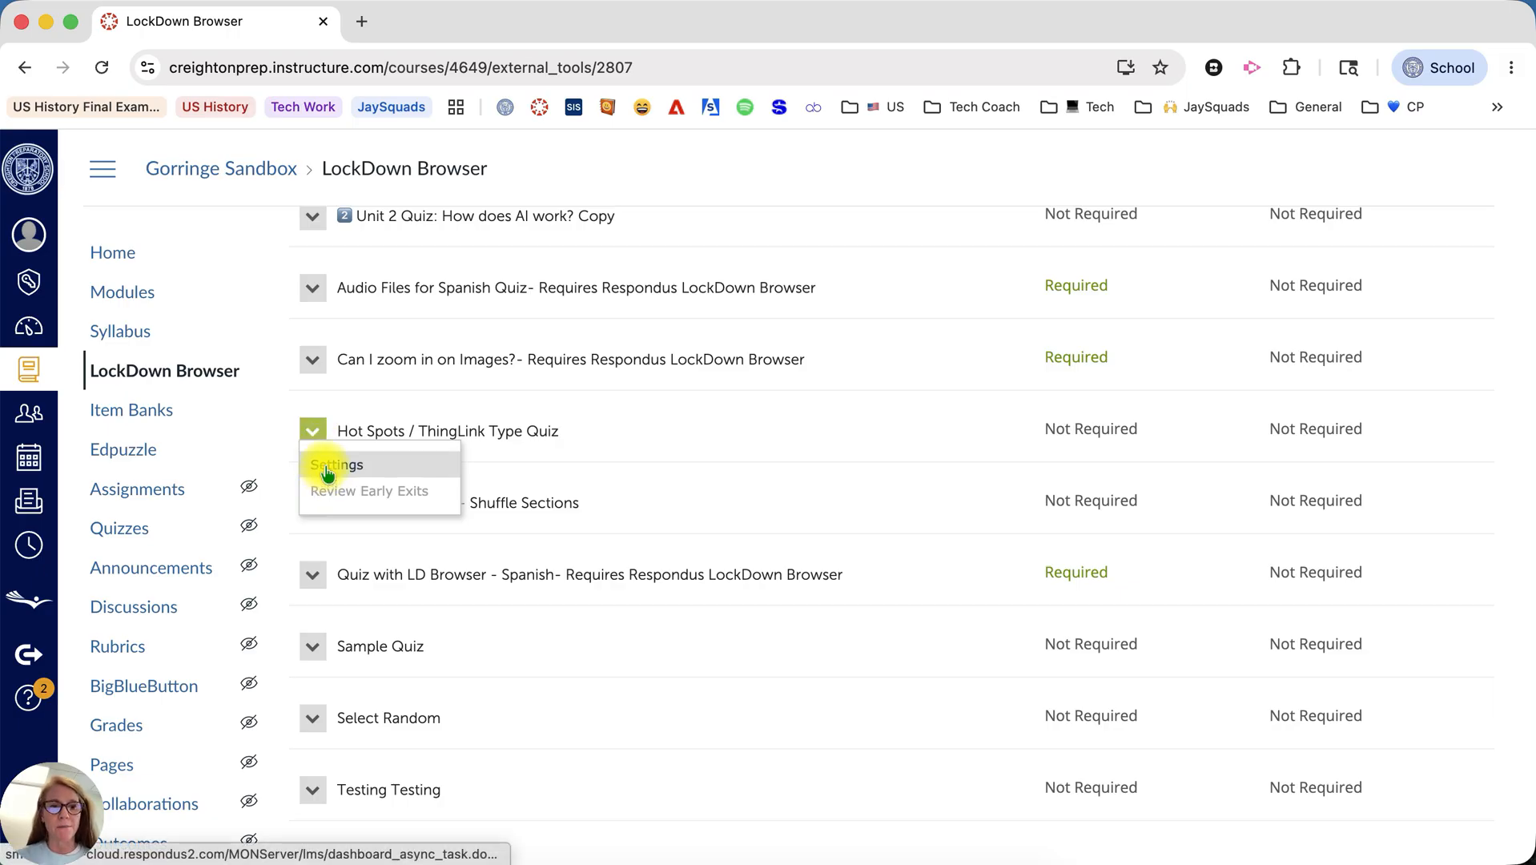
left_click(327, 467)
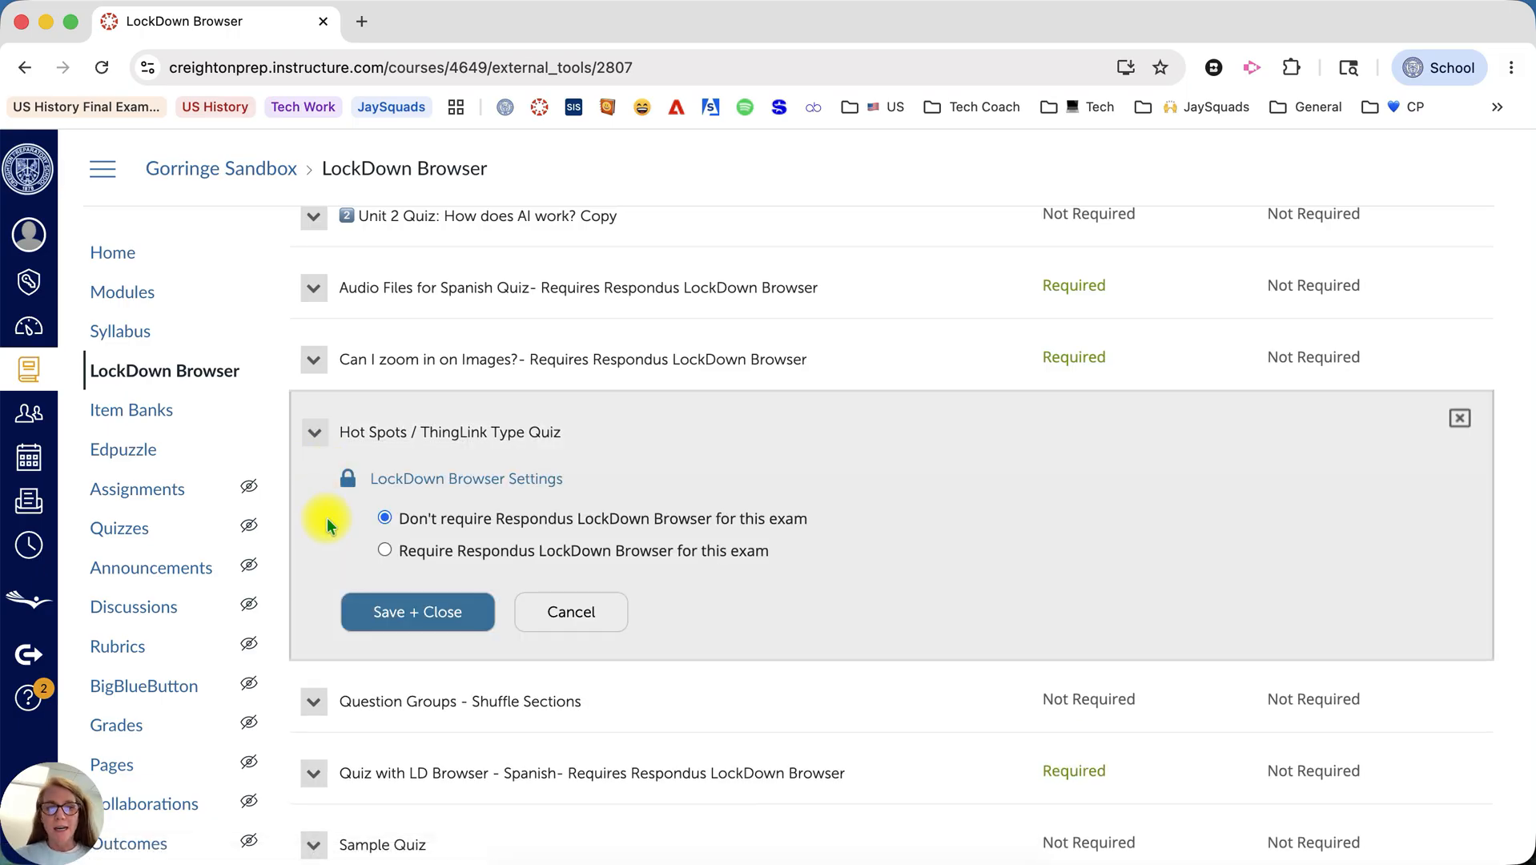
left_click(385, 550)
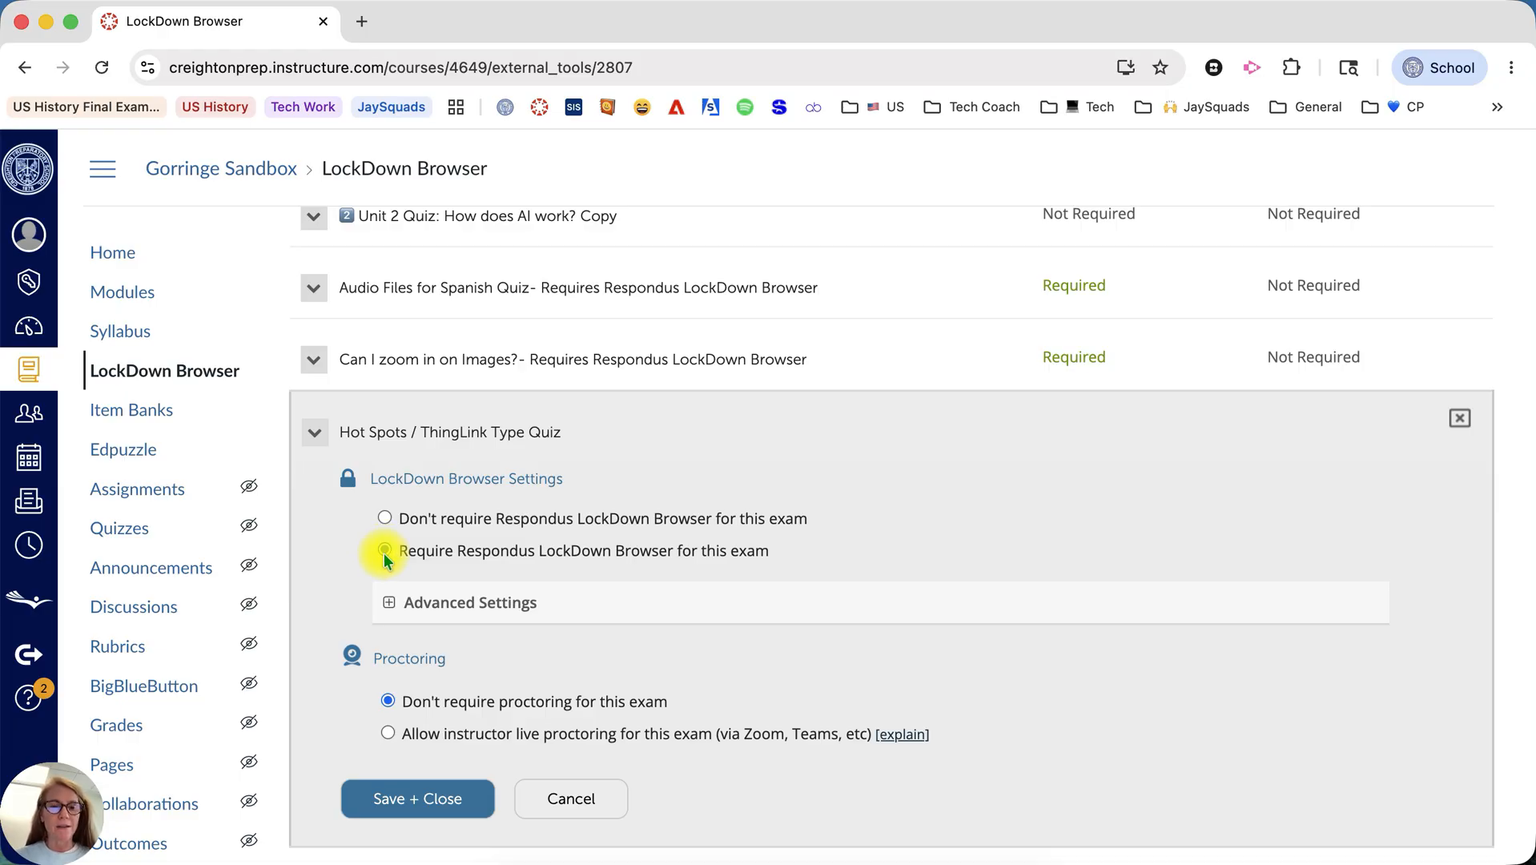
Expand the quiz's advanced LockDown Browser settings and read the explanations of the web domain, calculator and printing options.
left_click(389, 602)
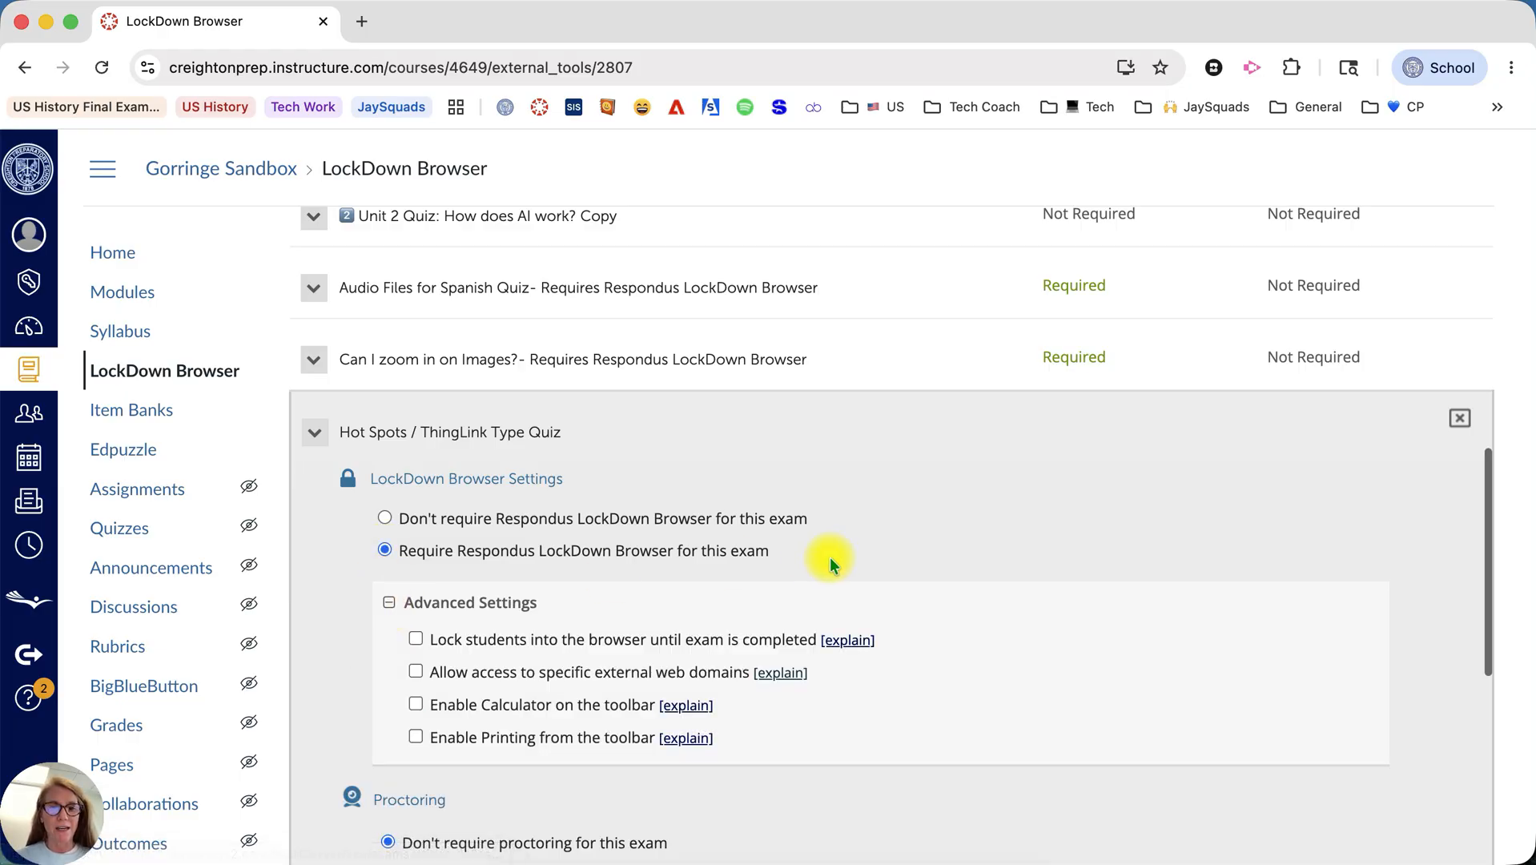
scroll(828, 556, "down", 3)
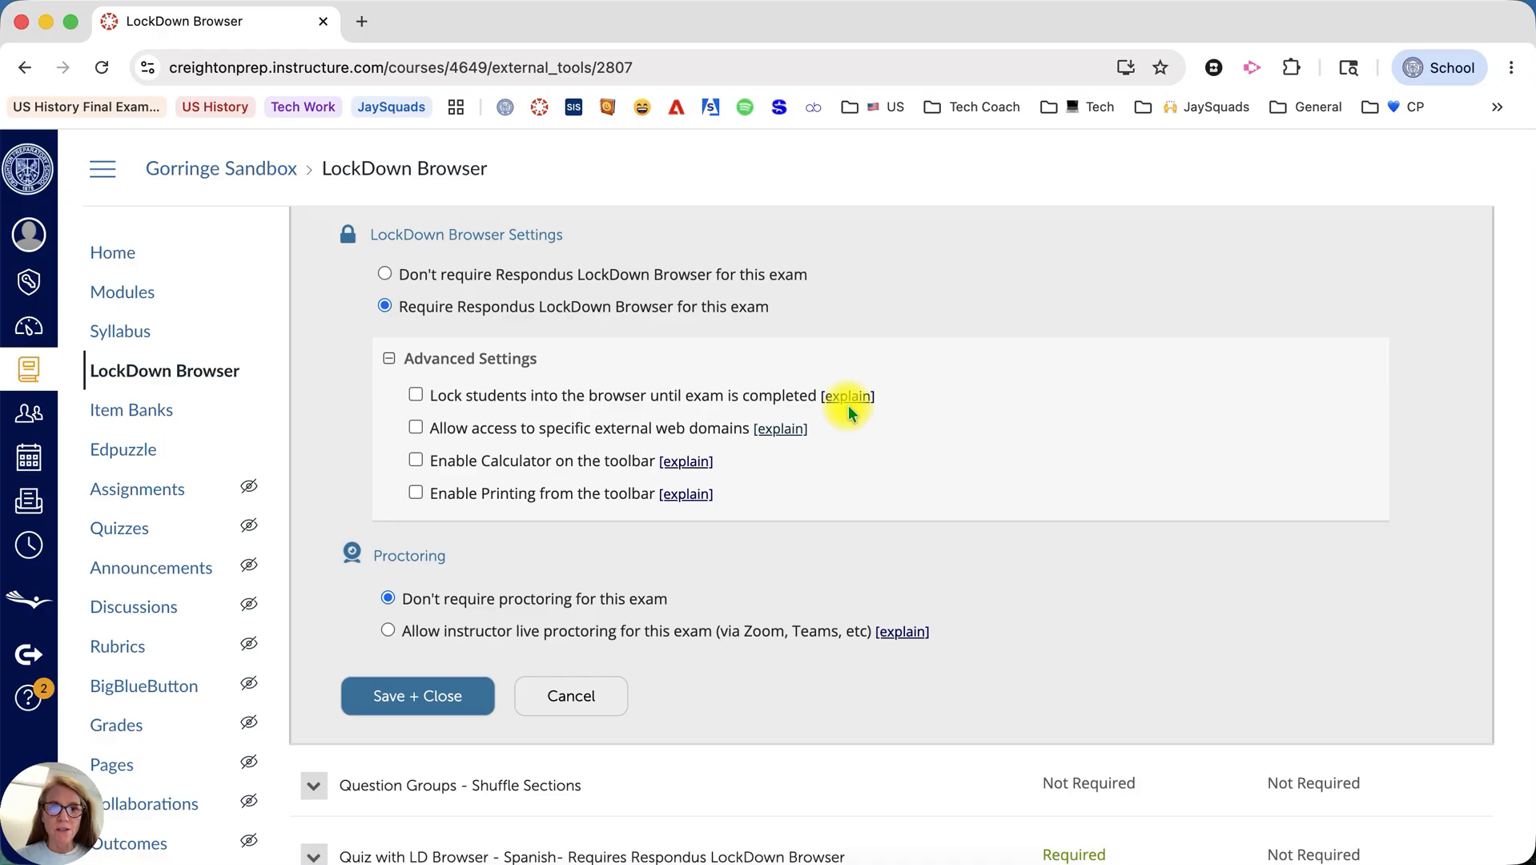
mouse_move(848, 406)
mouse_move(782, 433)
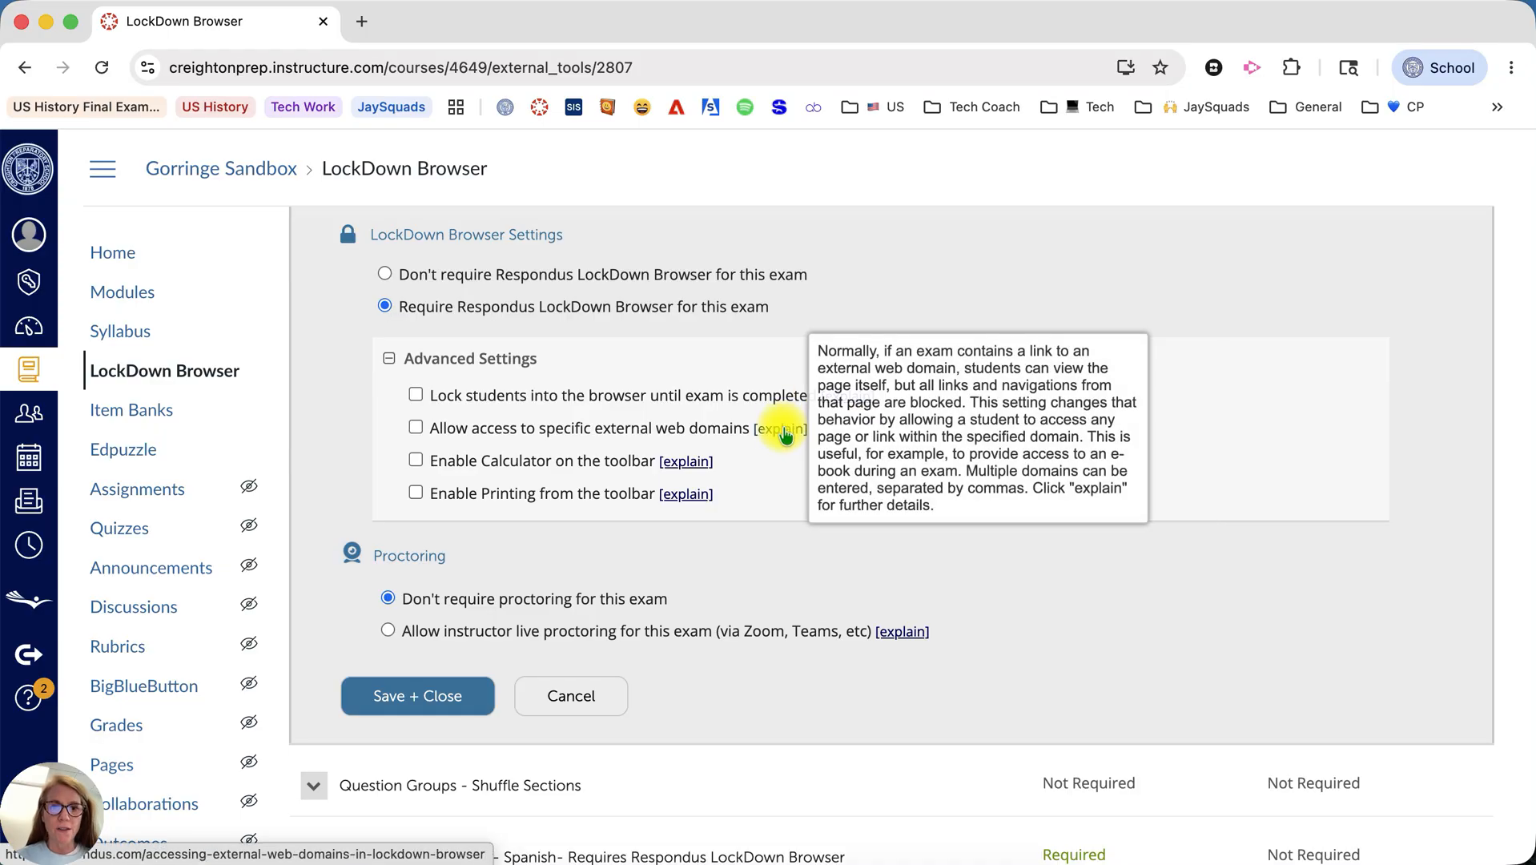
mouse_move(691, 470)
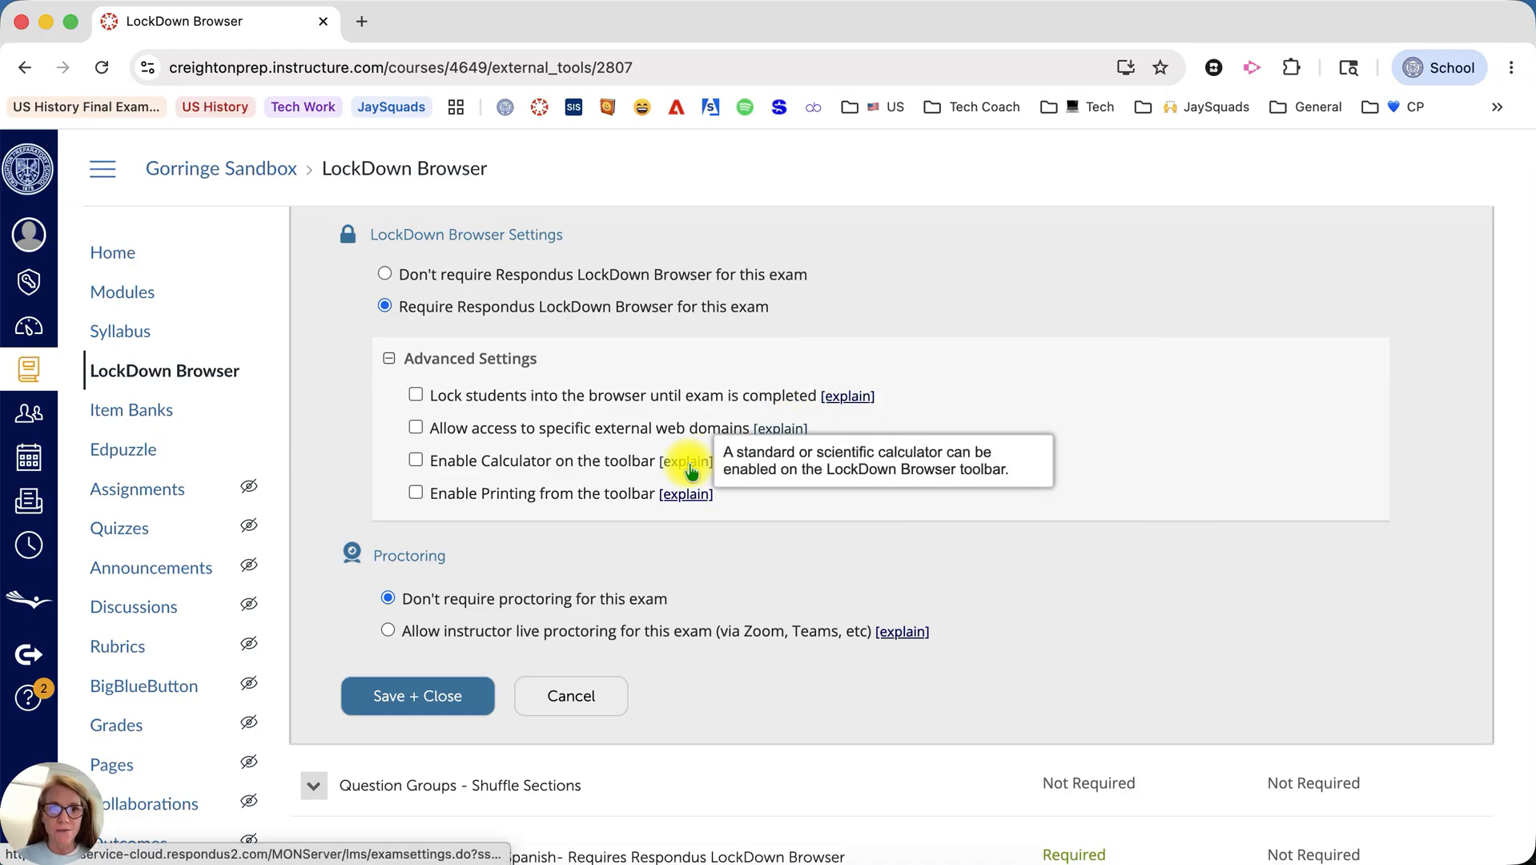
mouse_move(687, 503)
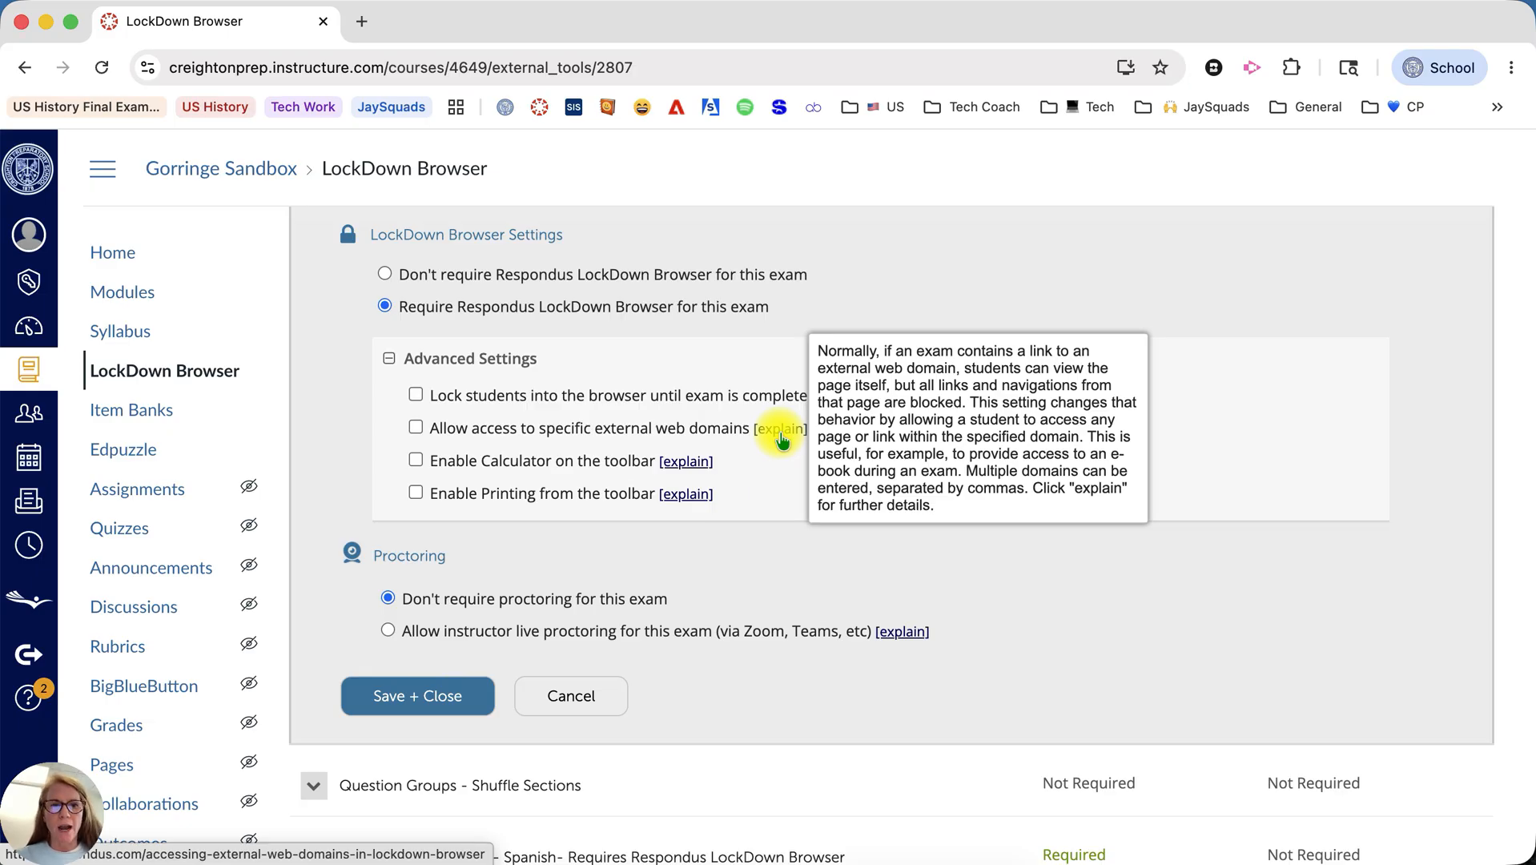
Try out the external web domain and toolbar calculator options, switch both off again and collapse the advanced settings.
left_click(416, 427)
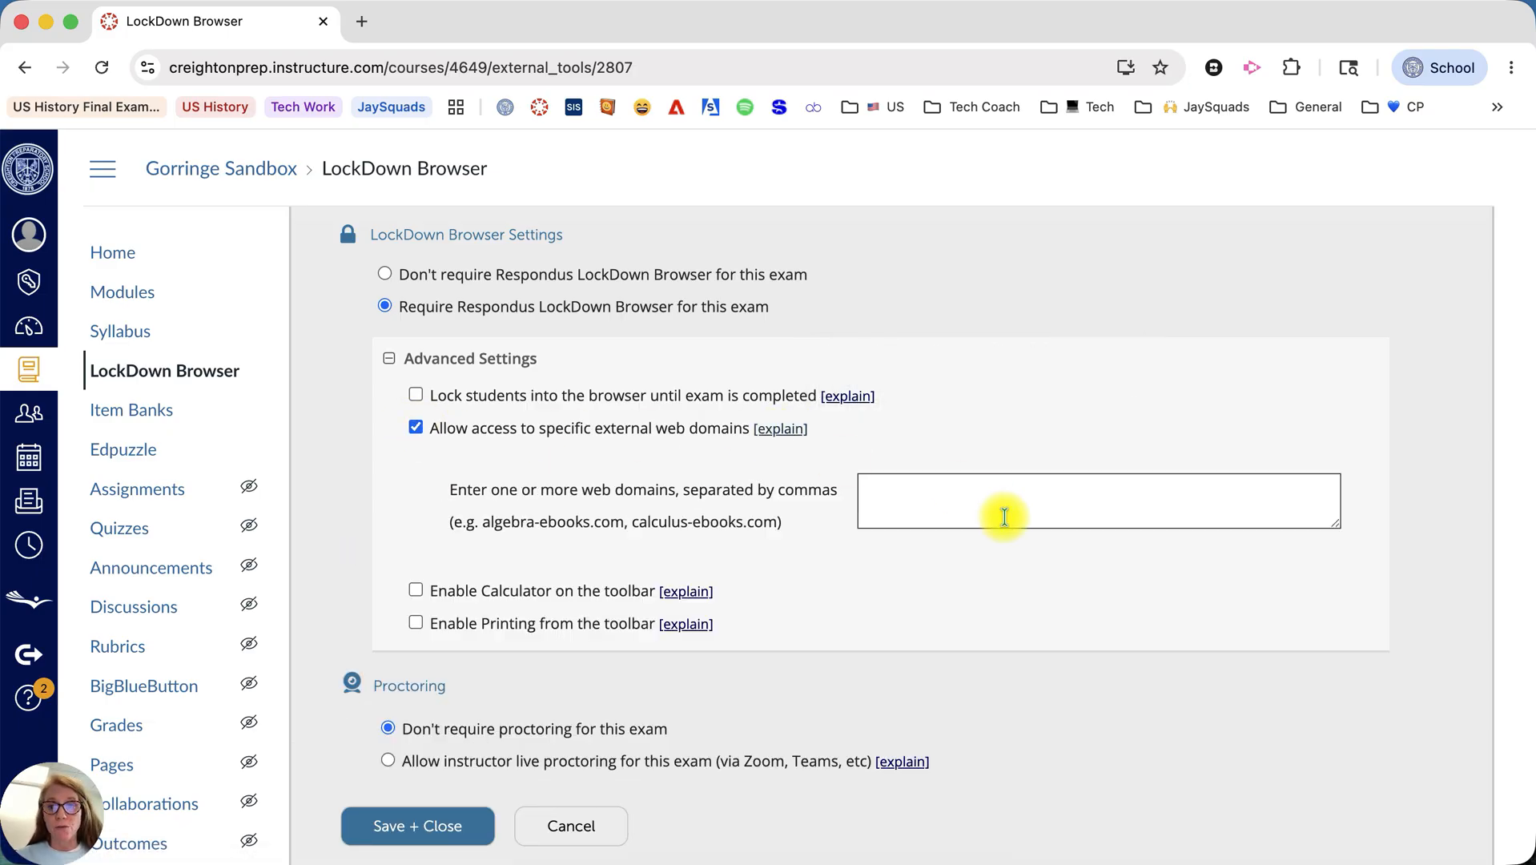
left_click(942, 496)
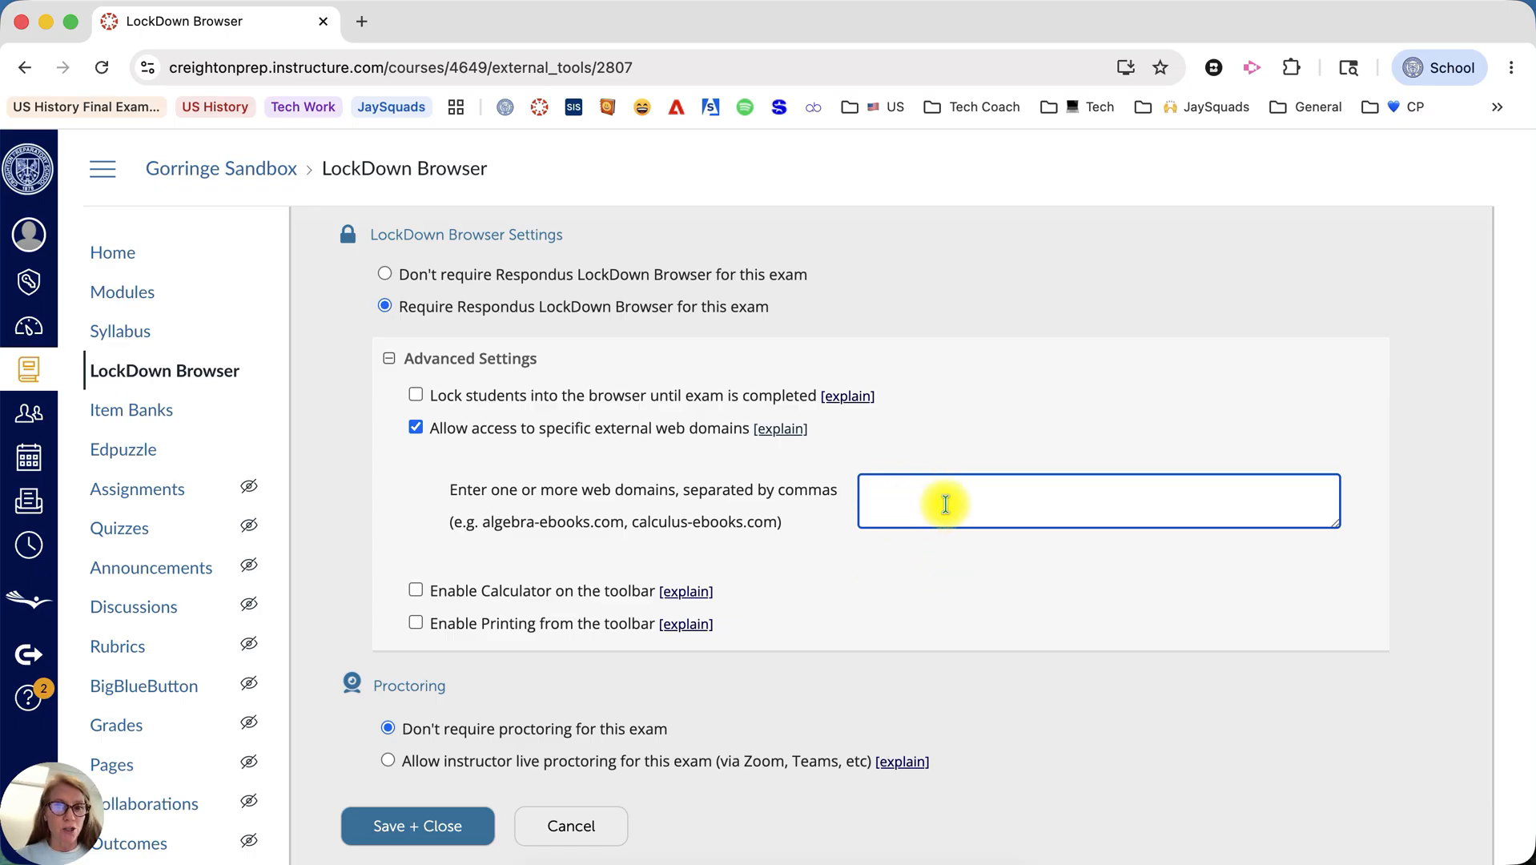
left_click(415, 427)
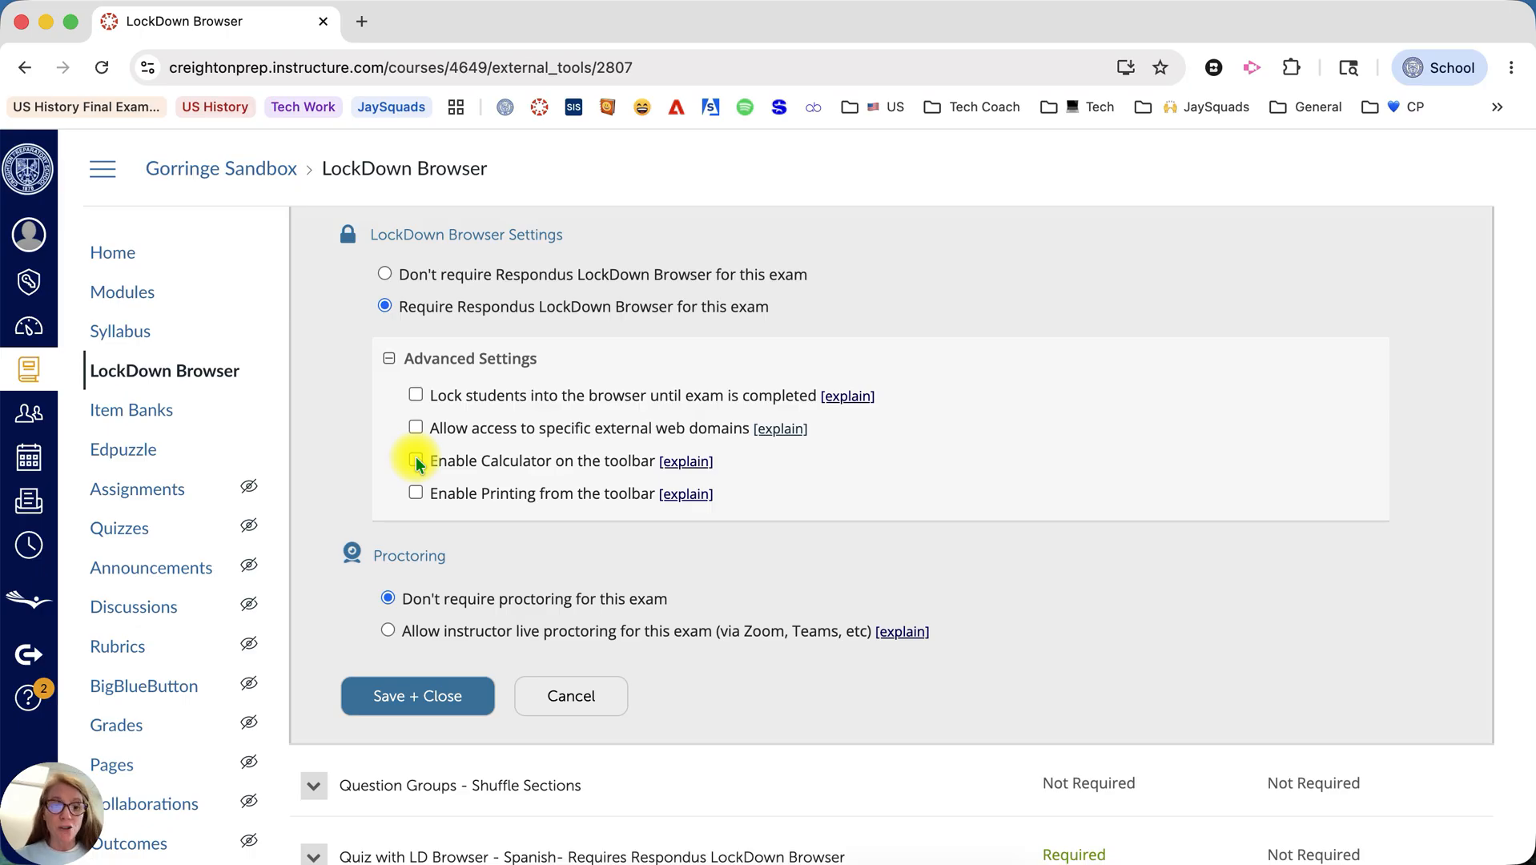
left_click(416, 461)
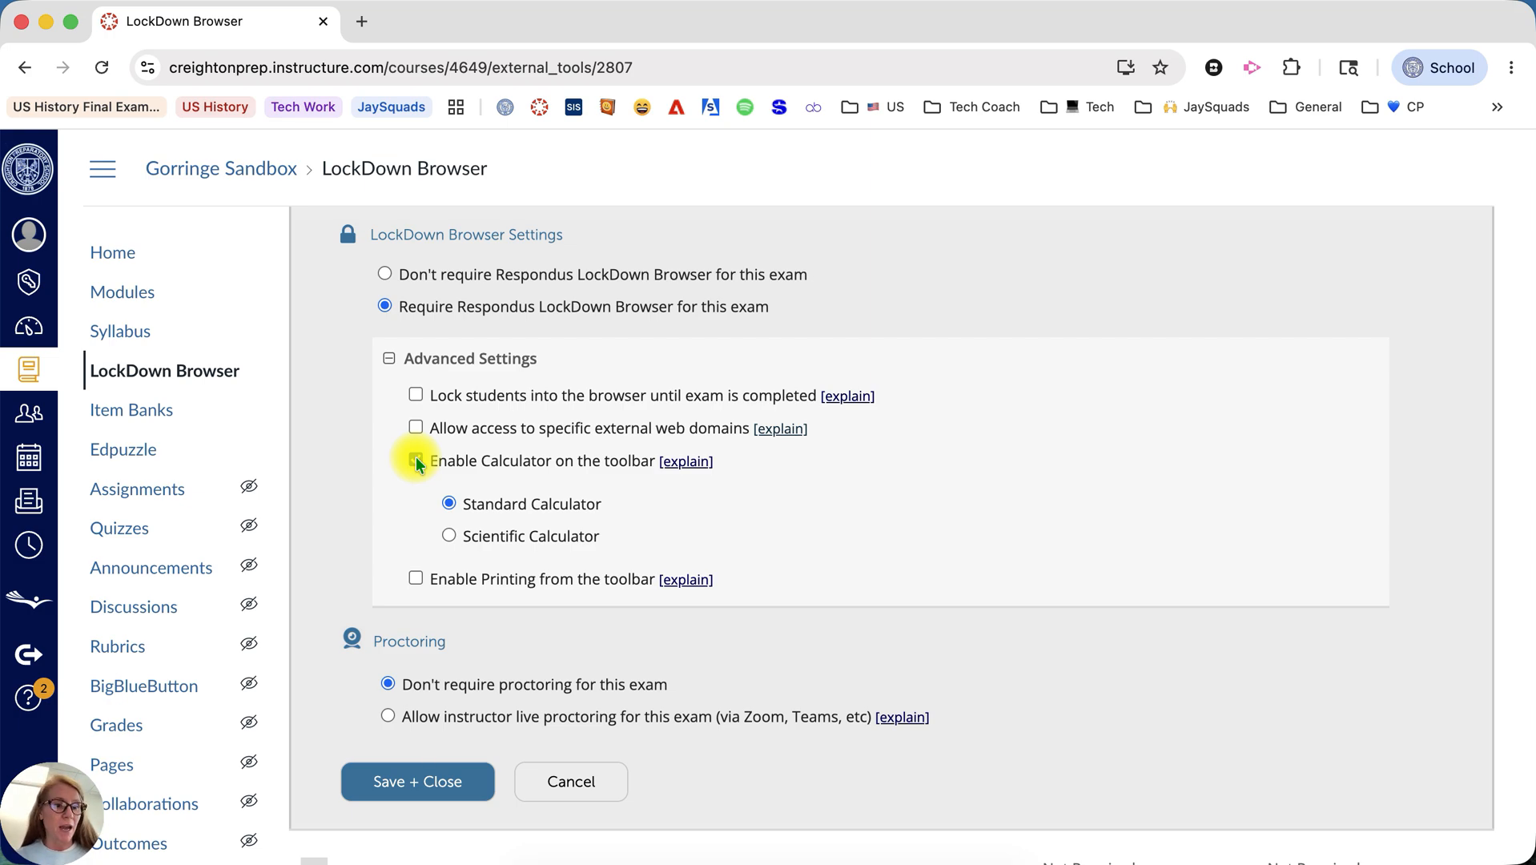
left_click(415, 461)
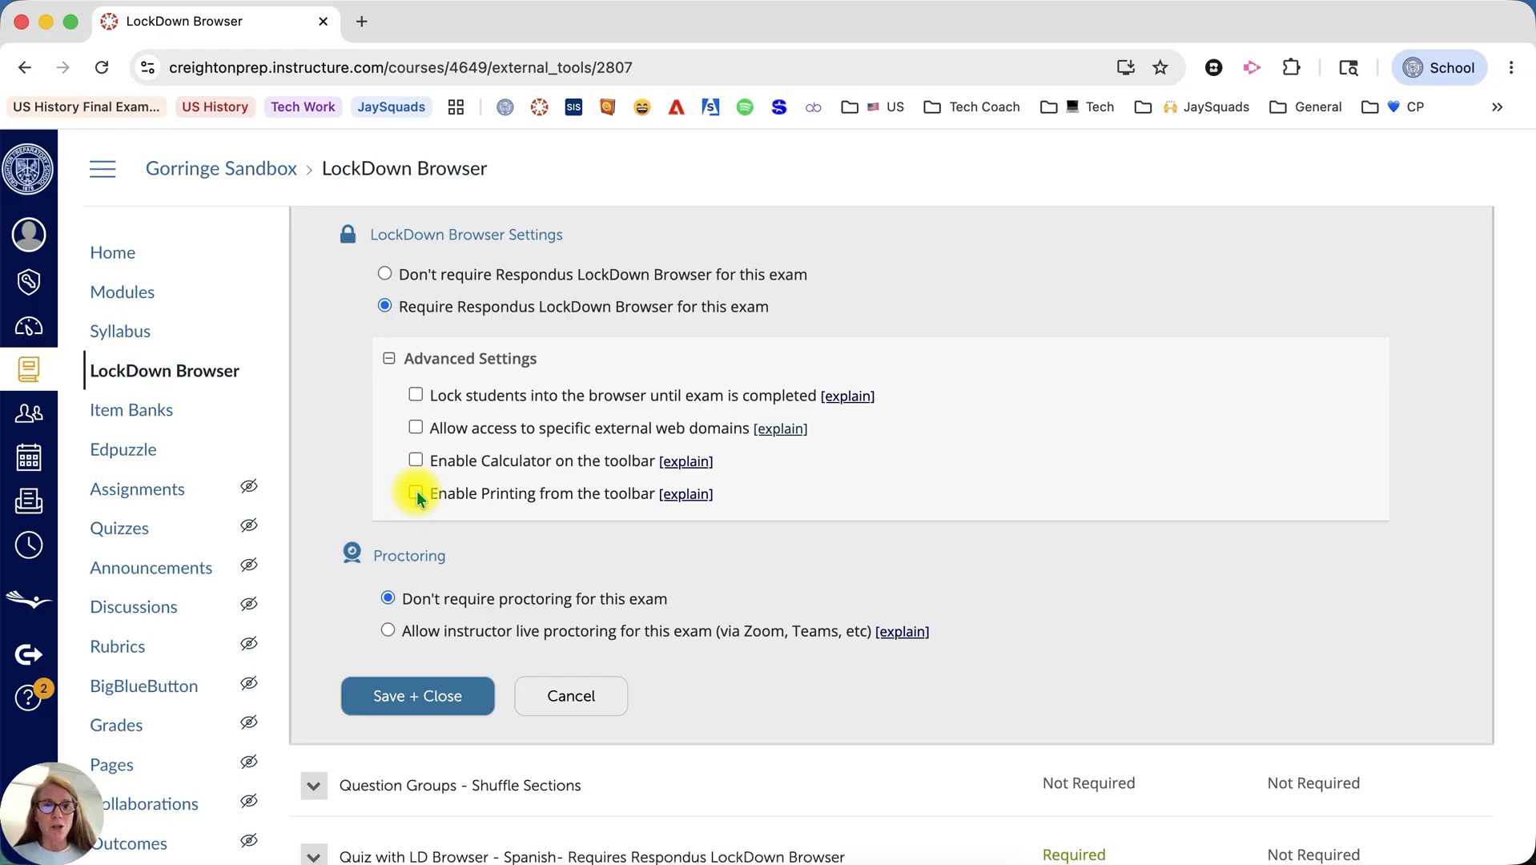
left_click(389, 357)
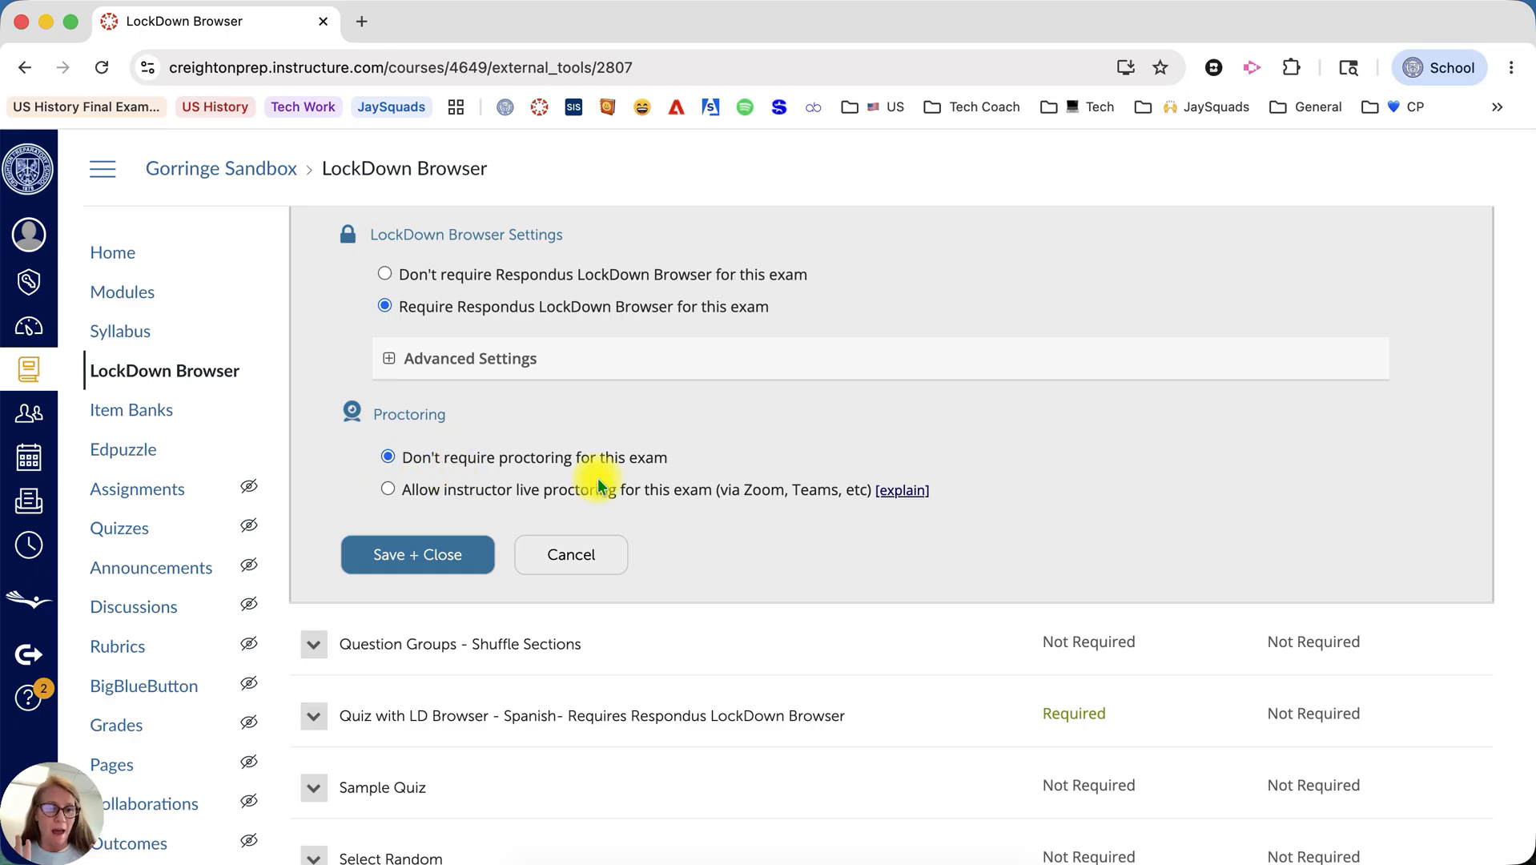
Save the Hot Spots quiz's LockDown Browser settings, check its entry in the quiz list and return to the course home page.
left_click(399, 552)
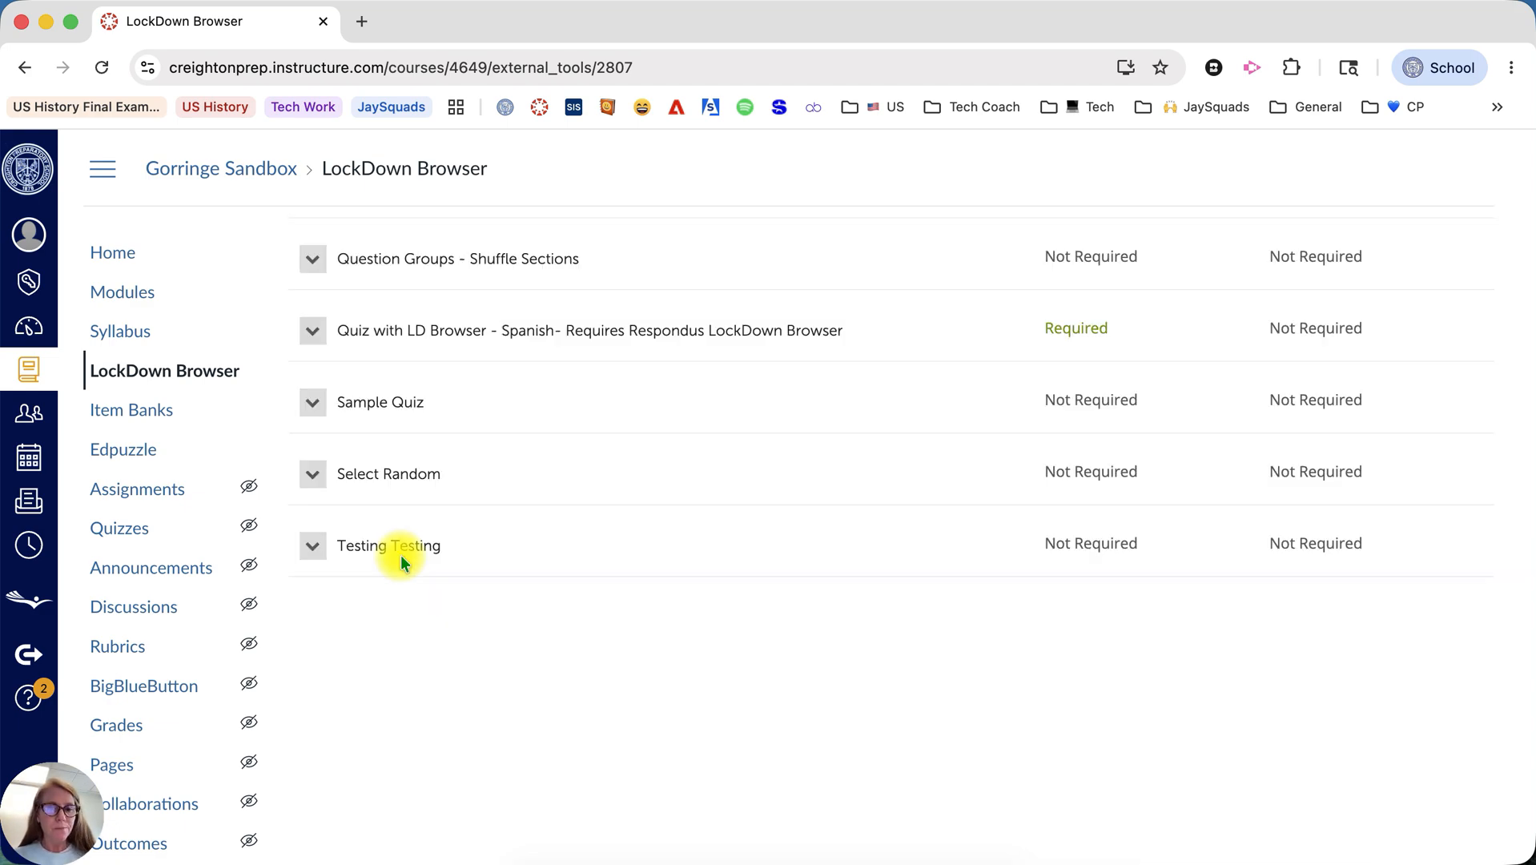
scroll(400, 554, "up", 5)
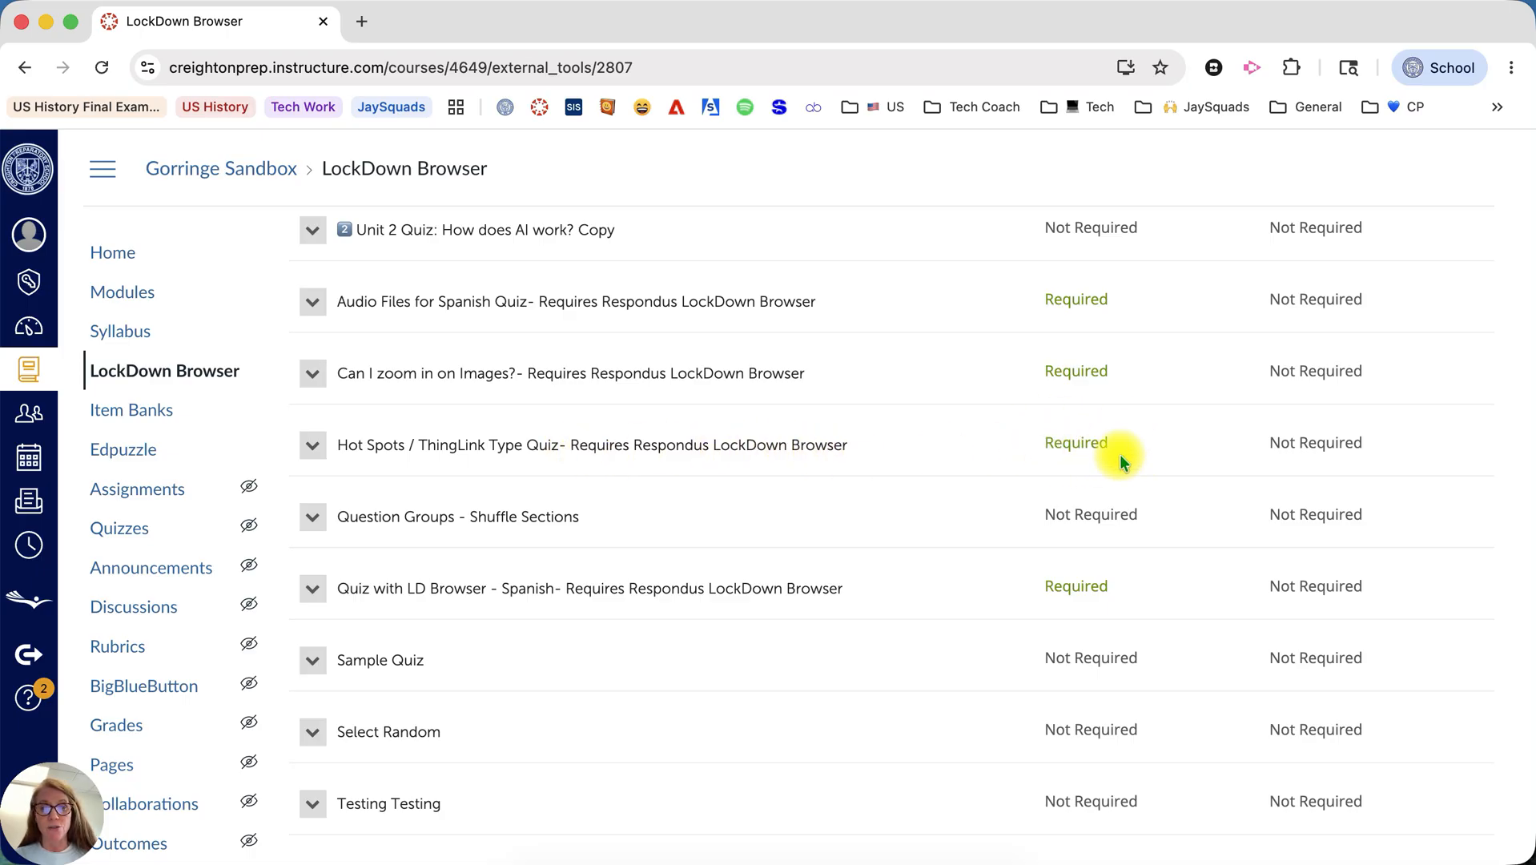
left_click(115, 254)
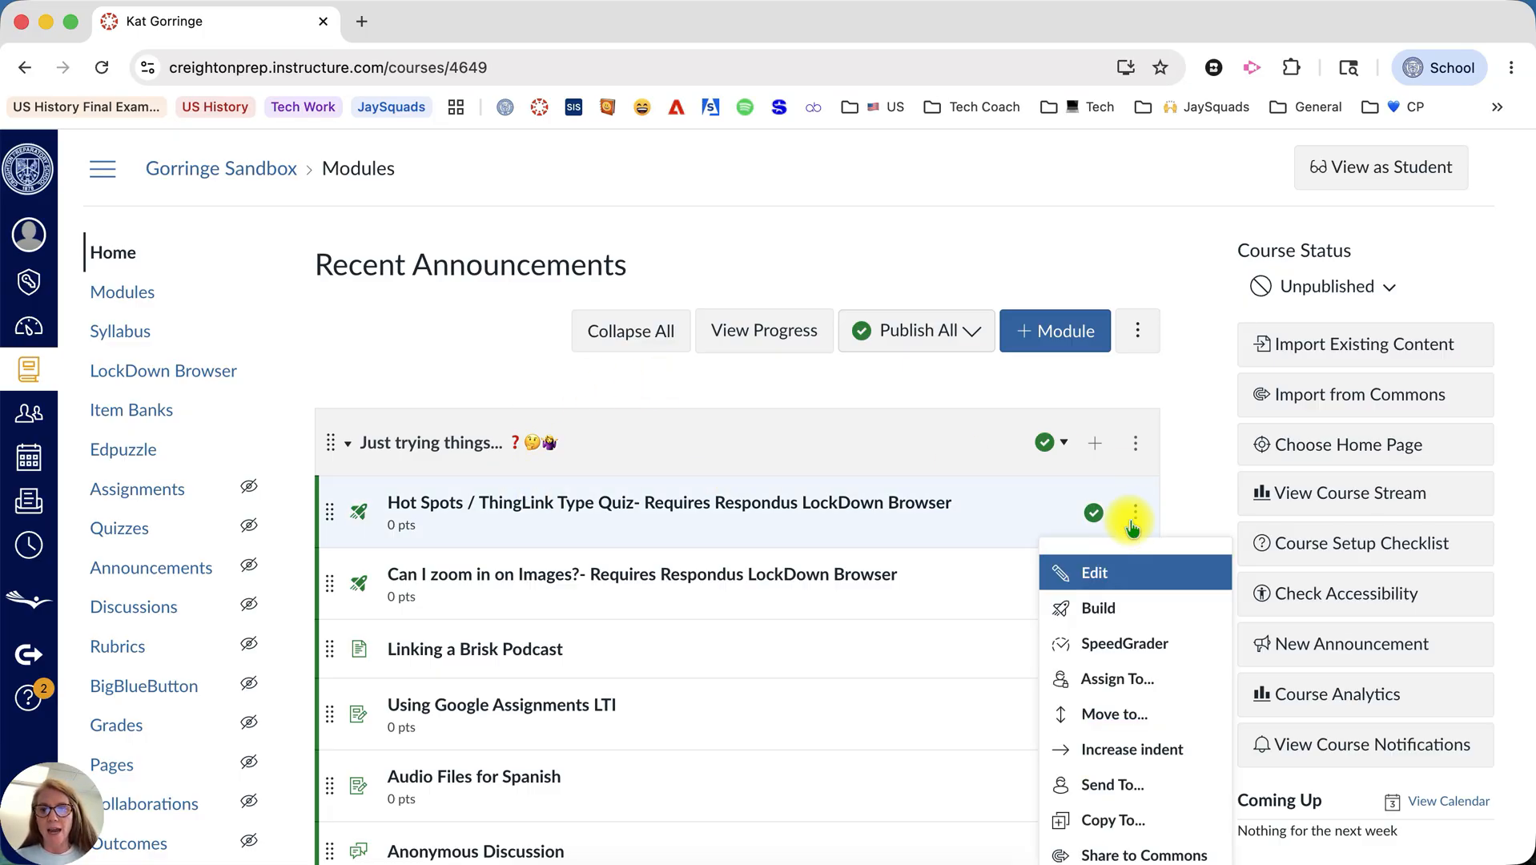
Look over the Hot Spots quiz's module item options and revisit the LockDown Browser dashboard before returning to the course home page.
scroll(1132, 529, "down", 5)
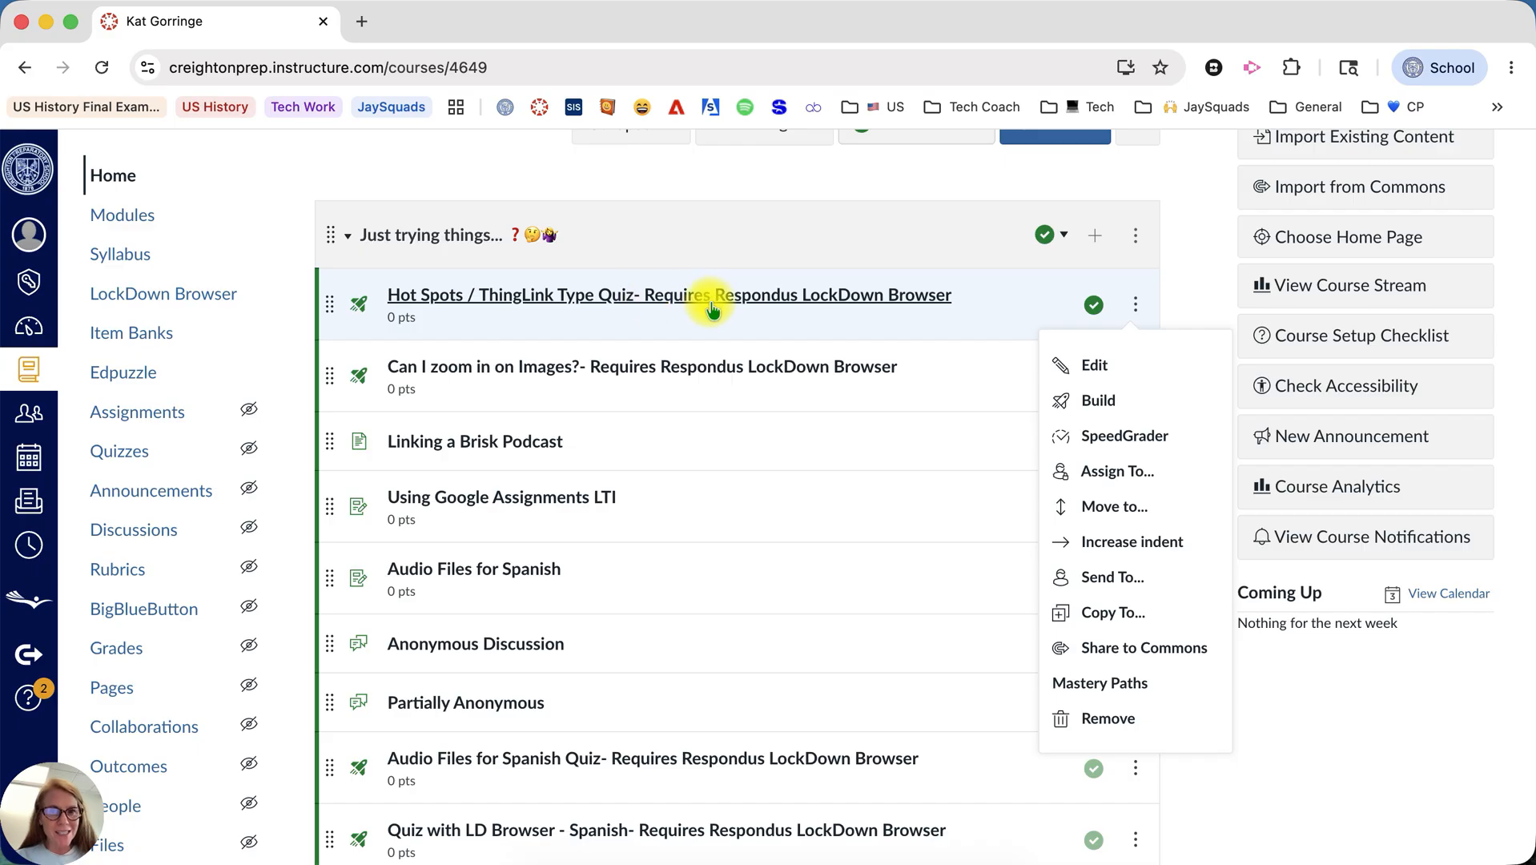
left_click(189, 295)
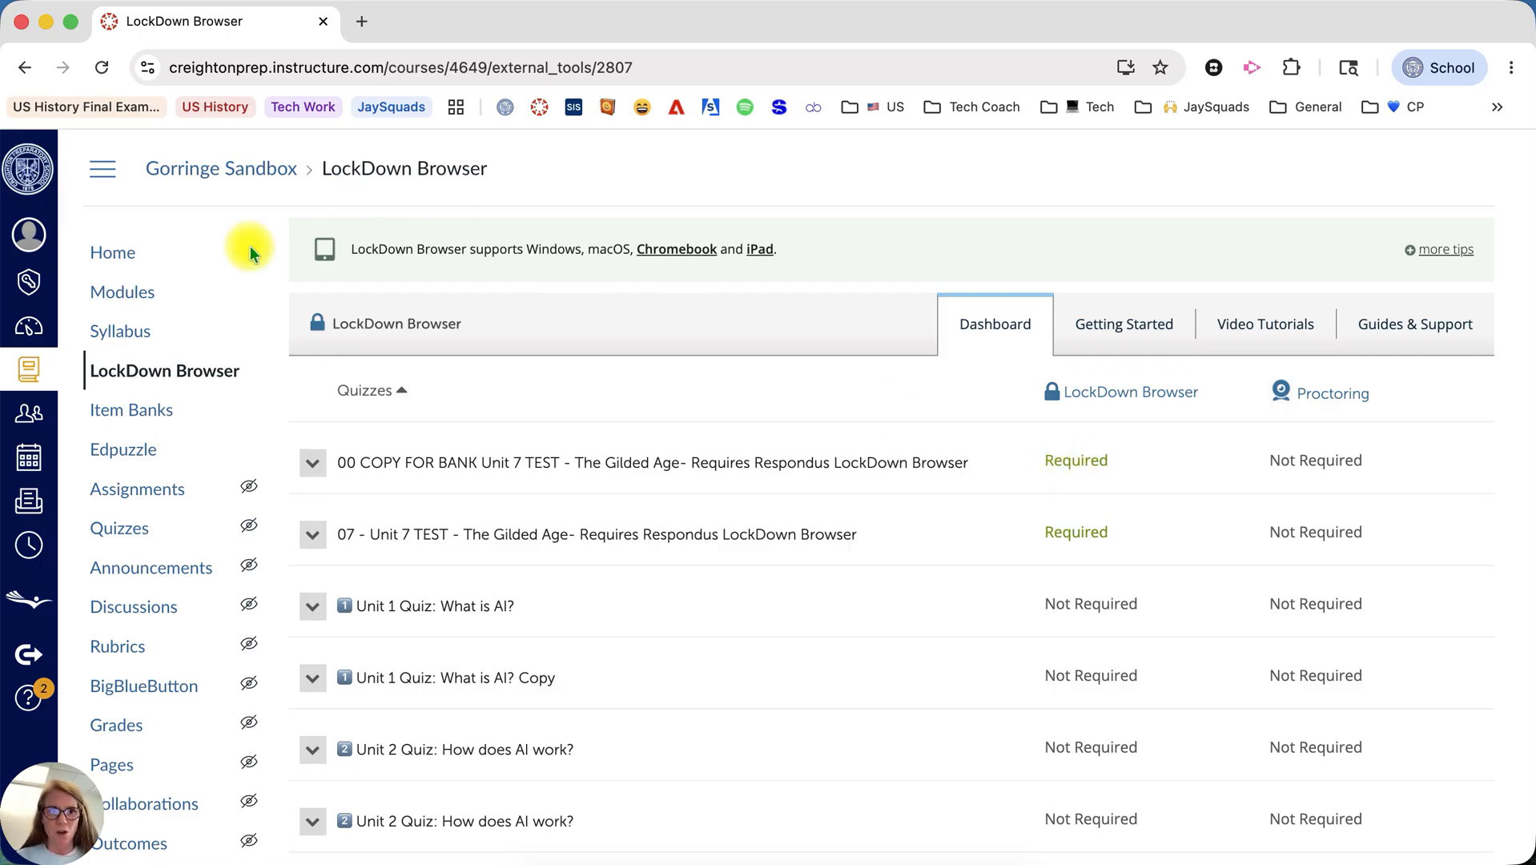
left_click(116, 257)
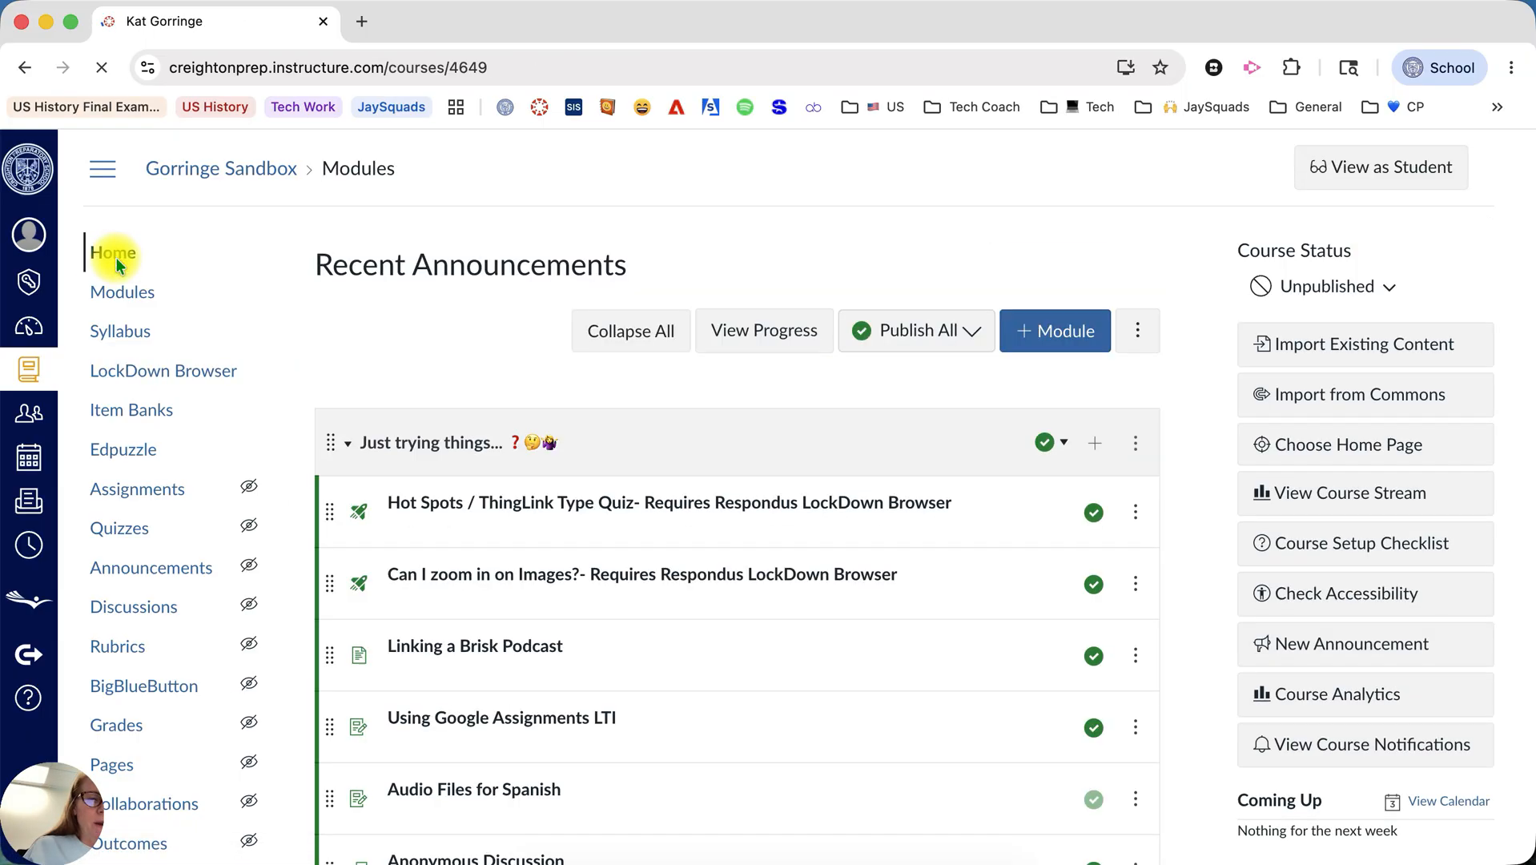